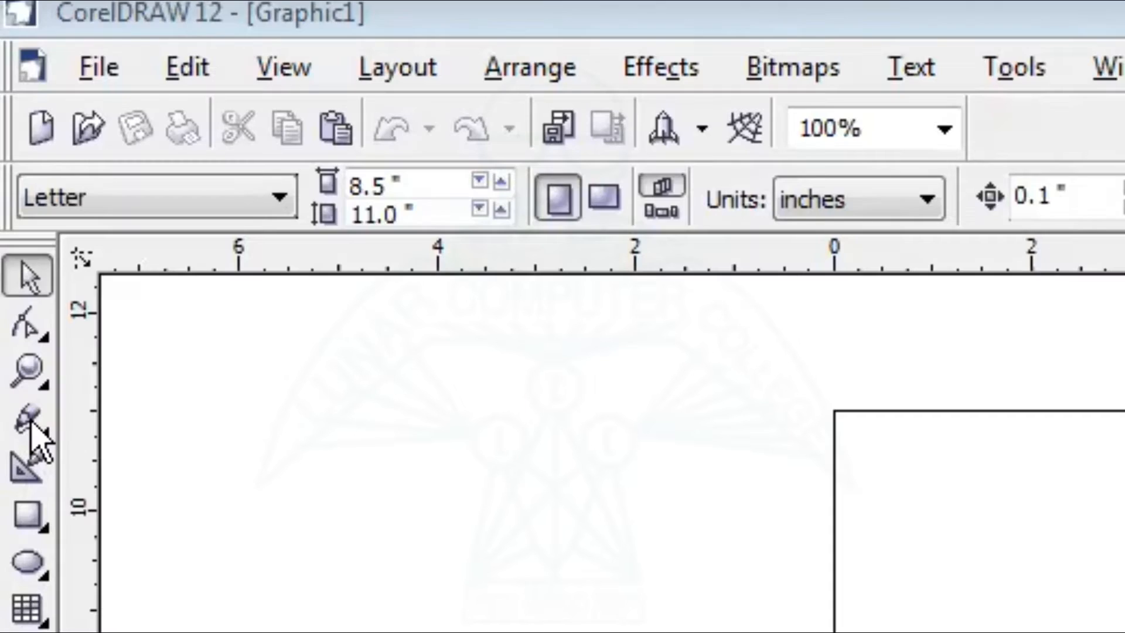
- Draw a straight horizontal line about 7.98 inches long near the page's upper edge with the Freehand tool
{"action": "left_click", "coordinate": [20, 197]}
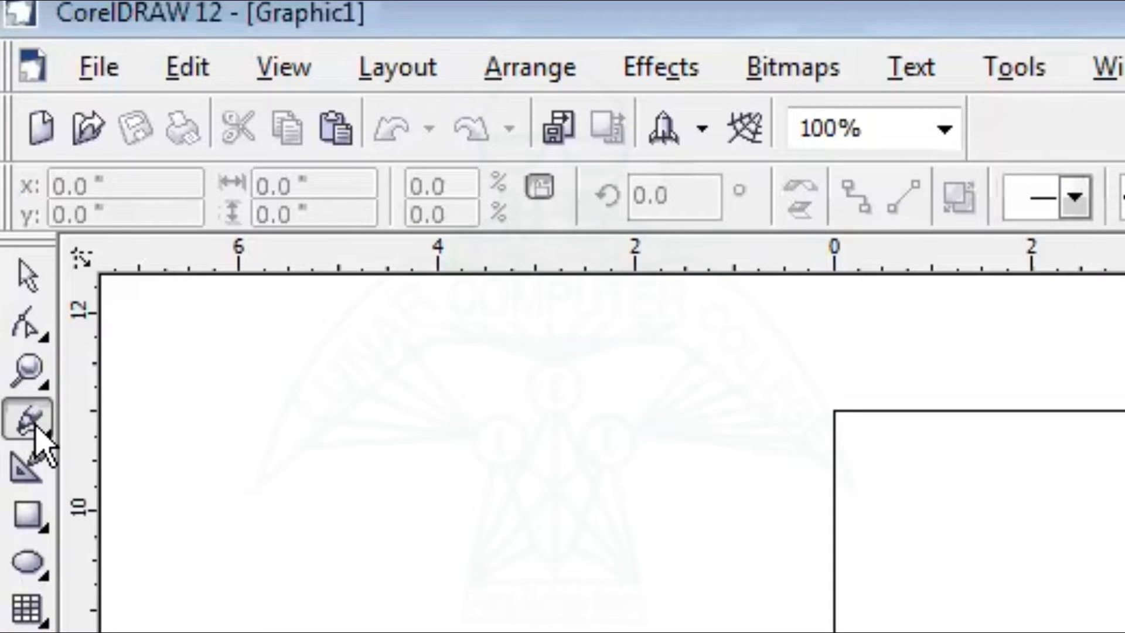
{"action": "left_click", "coordinate": [52, 421]}
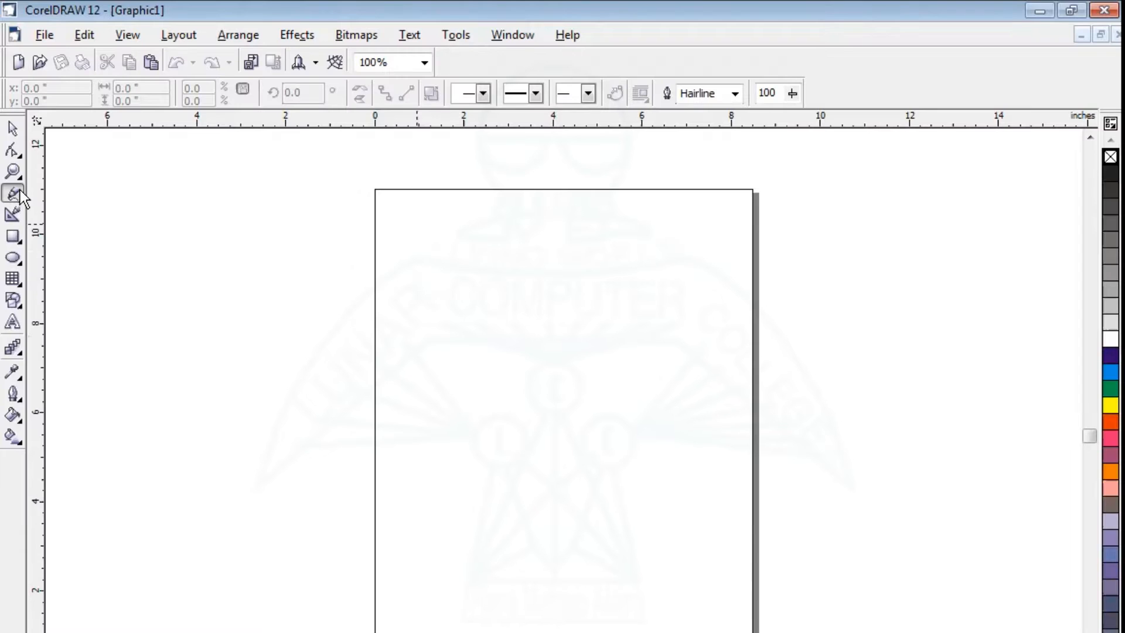
{"action": "left_click", "coordinate": [20, 191]}
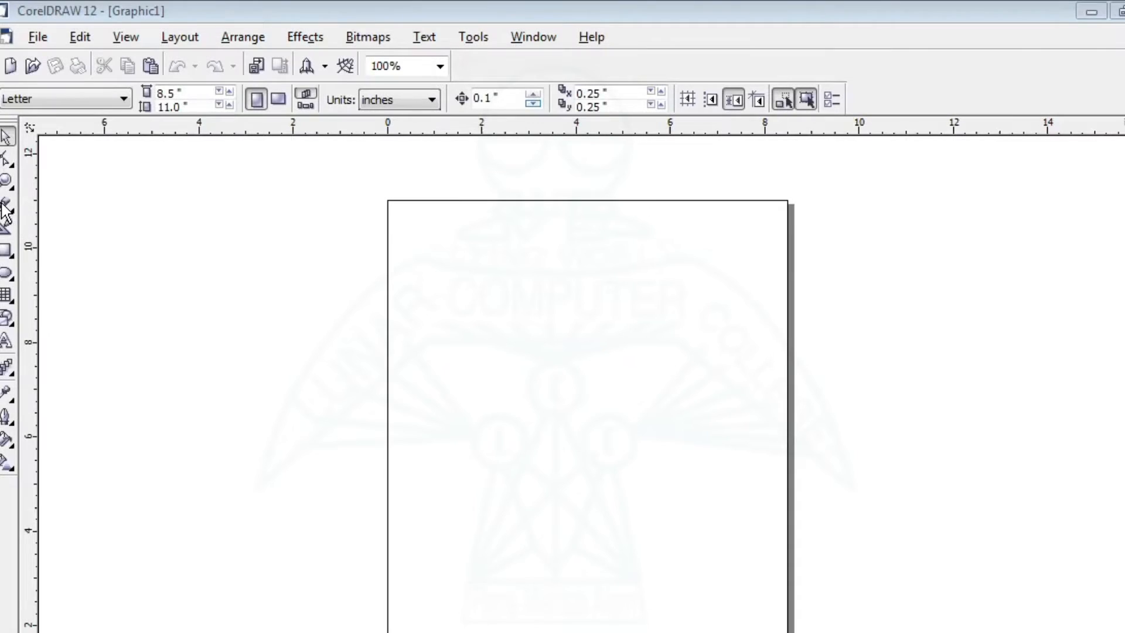
{"action": "left_click", "coordinate": [7, 205]}
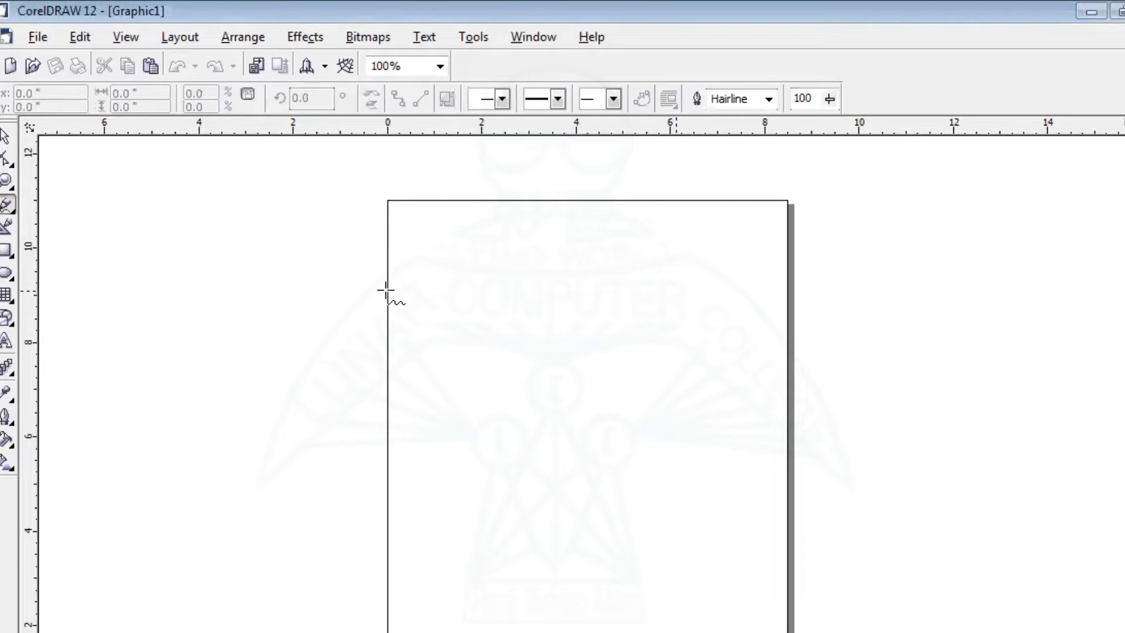
{"action": "left_click", "coordinate": [12, 208]}
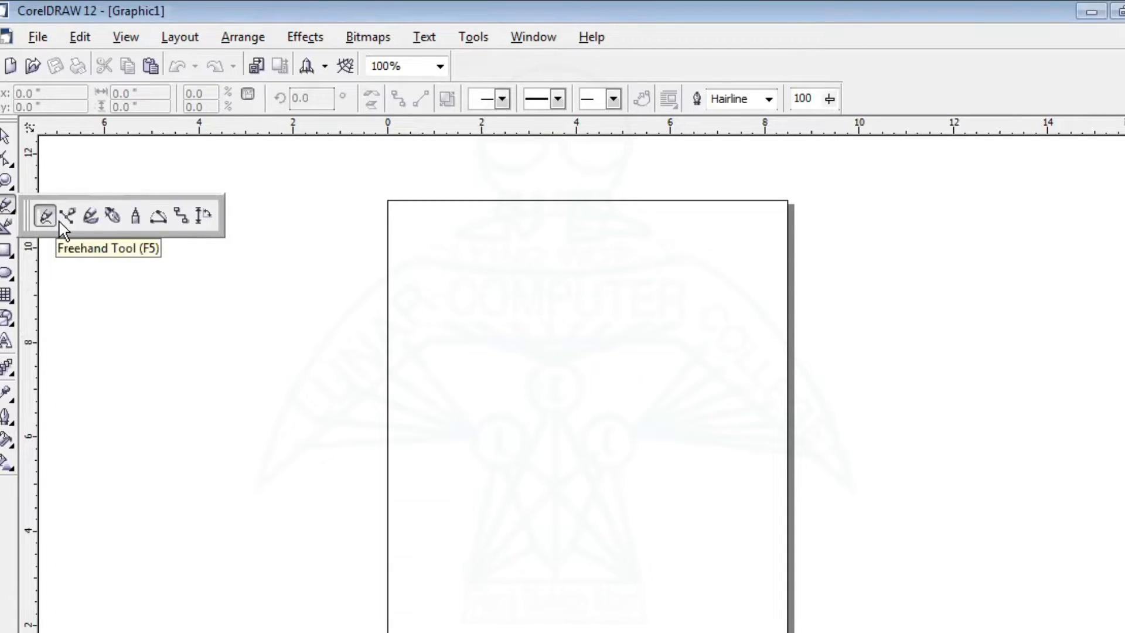
{"action": "left_click", "coordinate": [424, 266]}
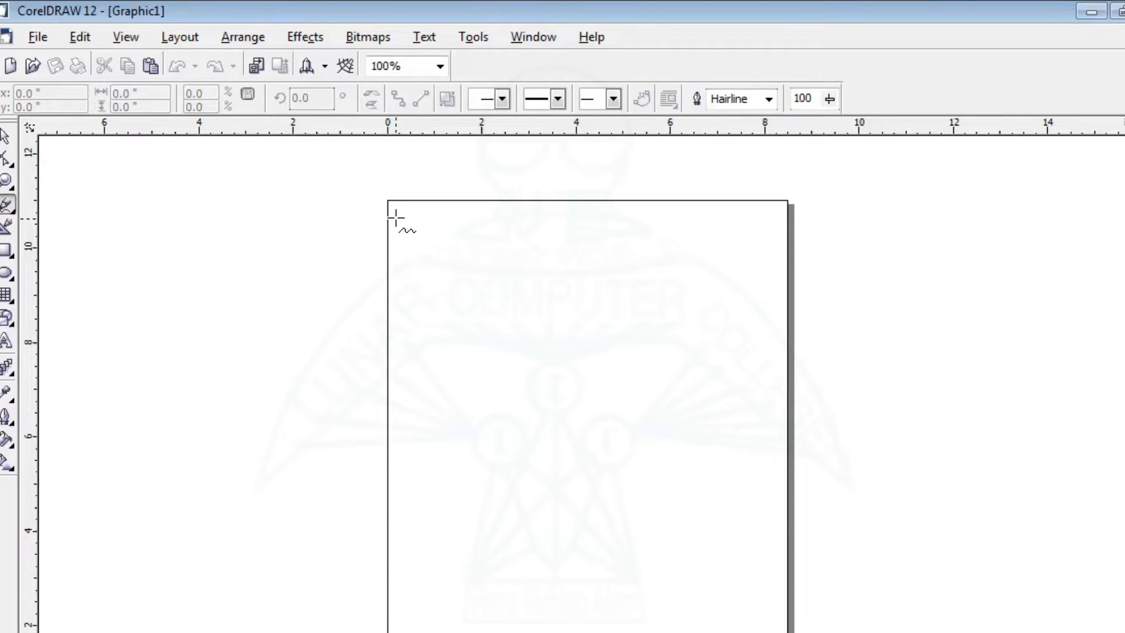
{"action": "left_click", "coordinate": [396, 218]}
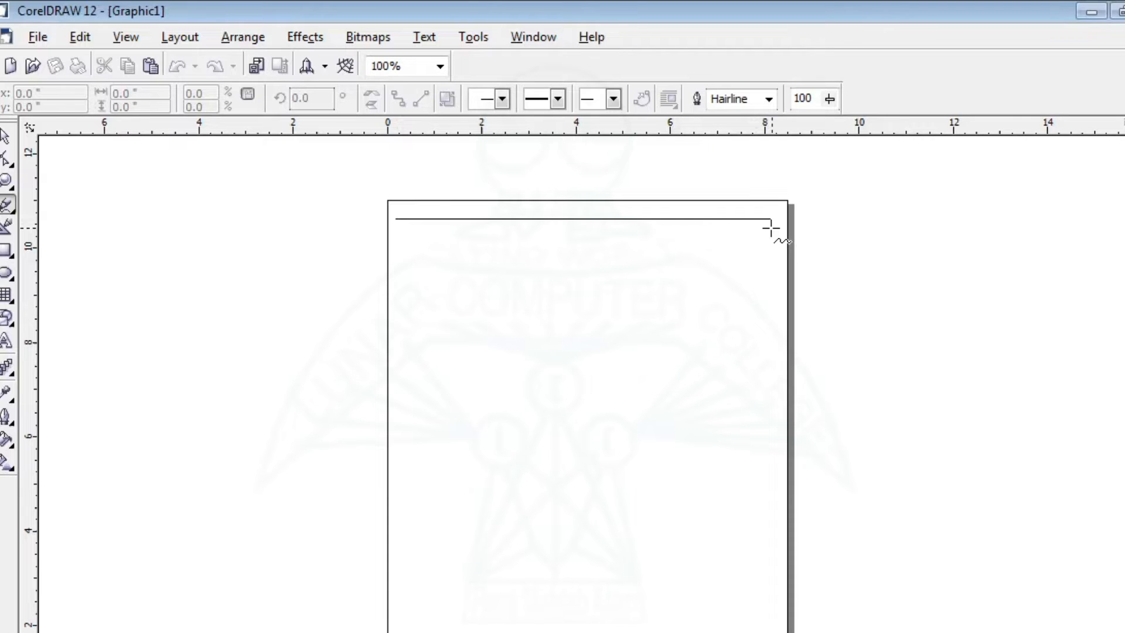
{"action": "left_click", "coordinate": [771, 228]}
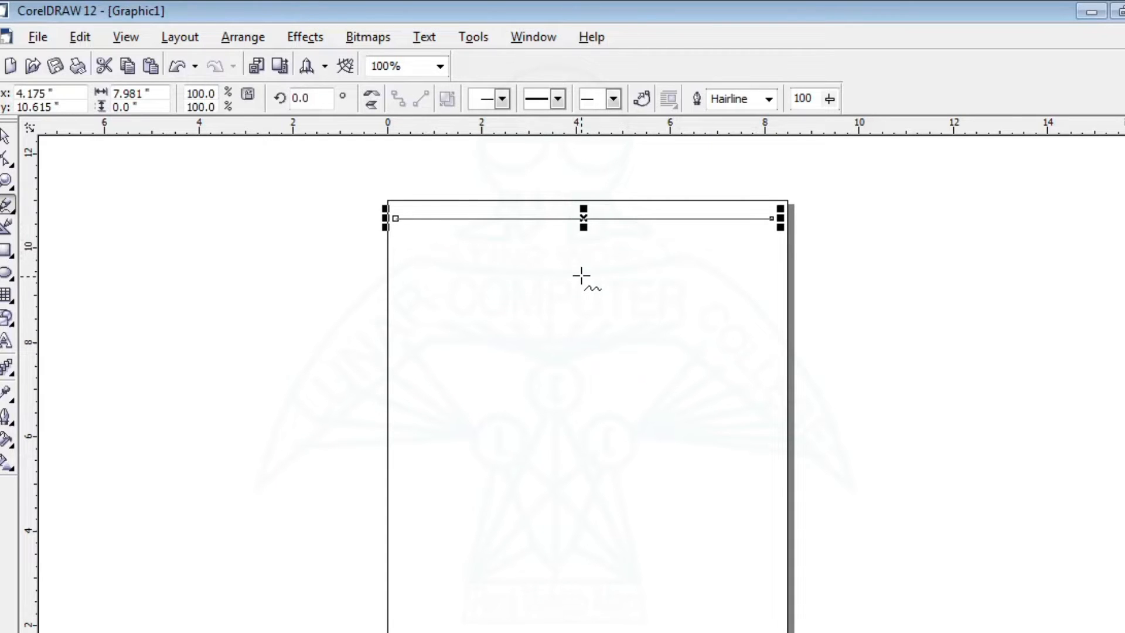
- Place a copy of the horizontal line straight below it, at a vertical position of about 10.23 inches
{"action": "scroll", "coordinate": [562, 249], "scroll_direction": "up", "scroll_amount": 3}
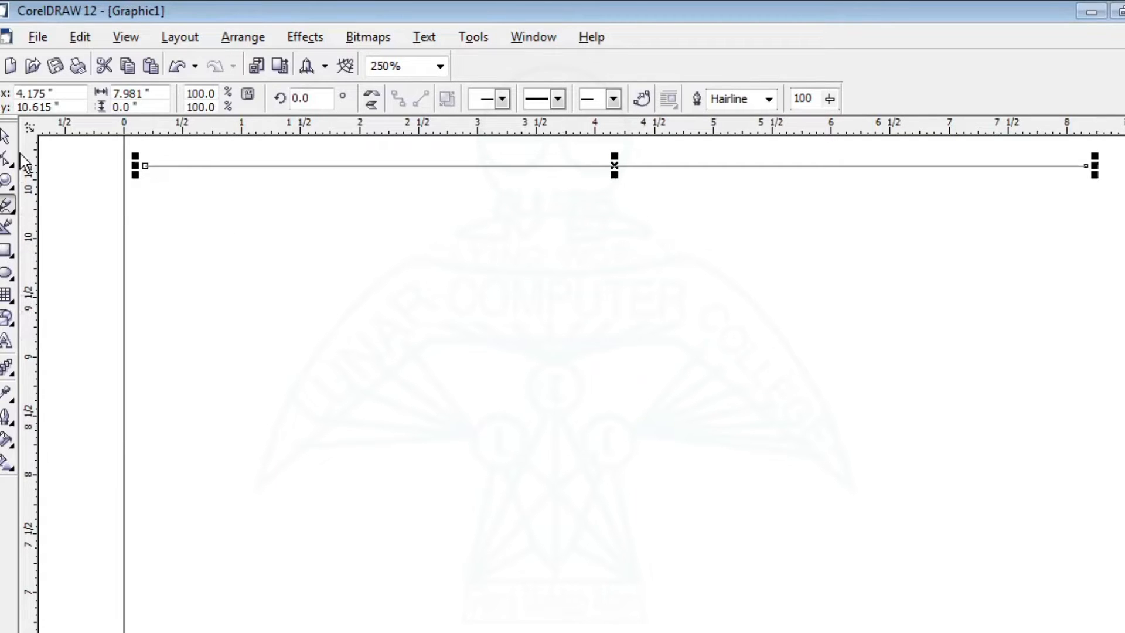
{"action": "left_click", "coordinate": [7, 136]}
{"action": "left_click", "coordinate": [460, 404]}
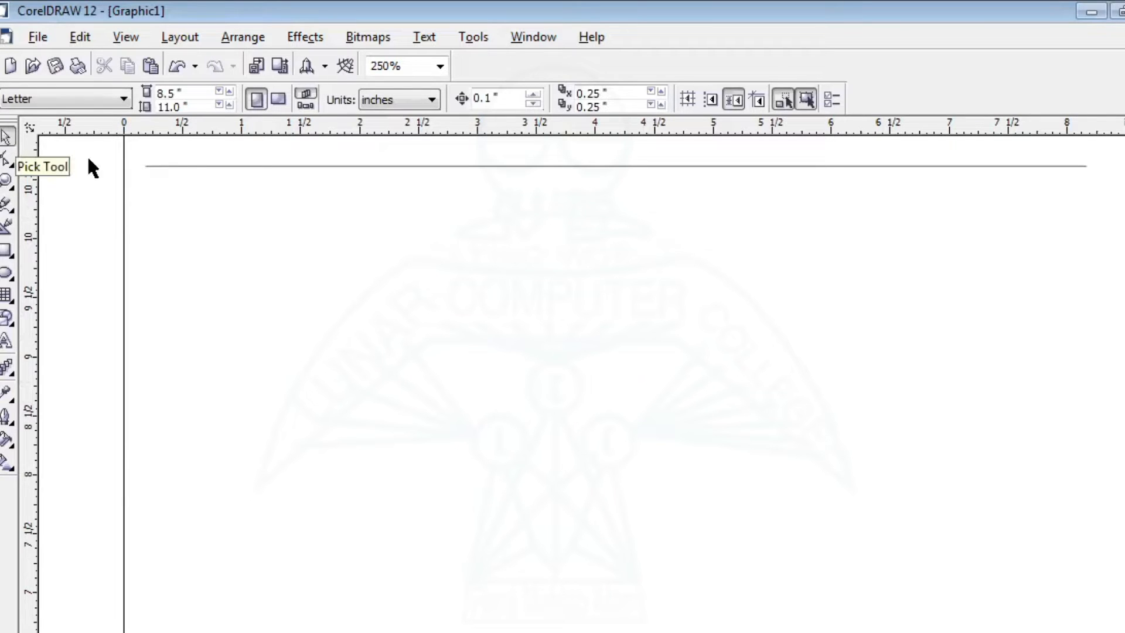
{"action": "left_click", "coordinate": [593, 166]}
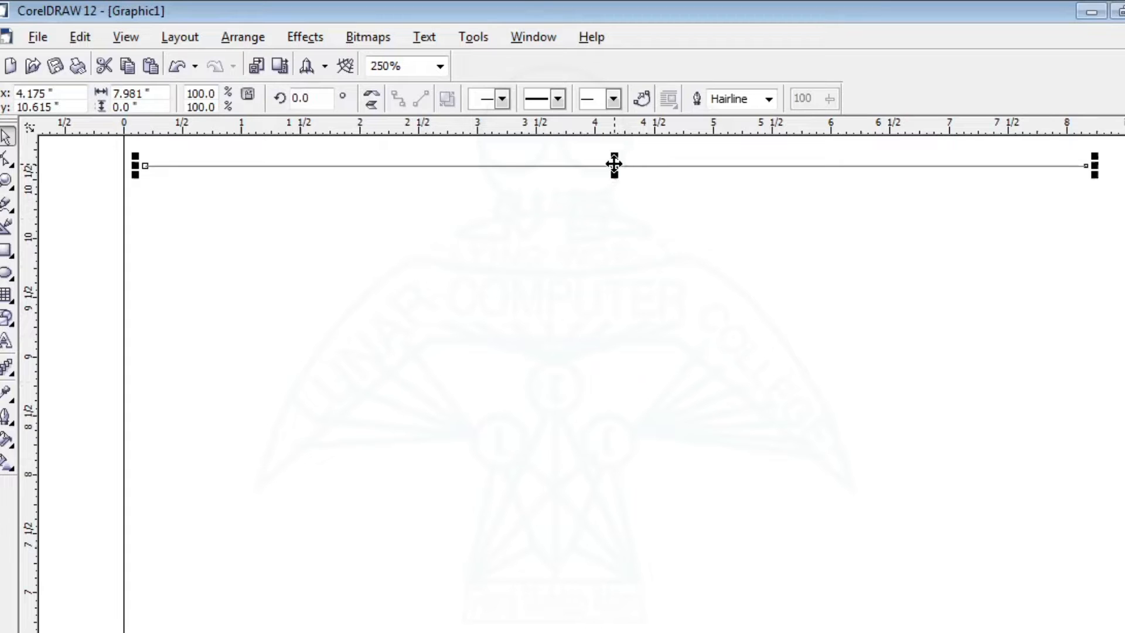
{"action": "left_click_drag", "start_coordinate": [615, 166], "coordinate": [619, 201]}
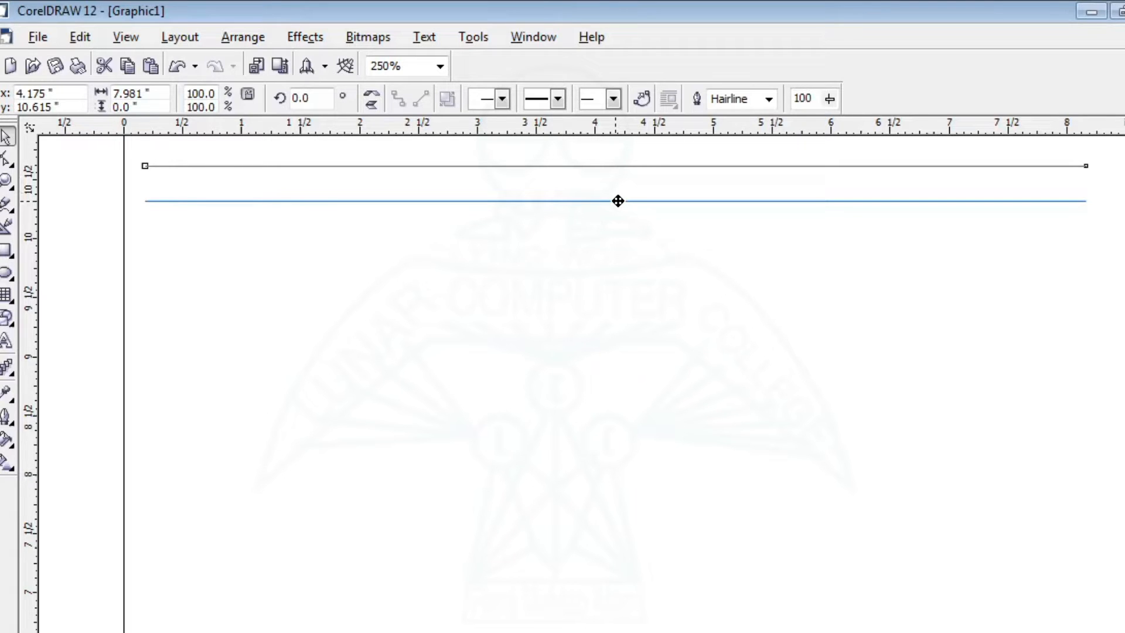
{"action": "mouse_move", "coordinate": [618, 201]}
{"action": "left_mouse_down"}
{"action": "mouse_move", "coordinate": [617, 228]}
{"action": "mouse_move", "coordinate": [612, 206]}
{"action": "left_mouse_up"}
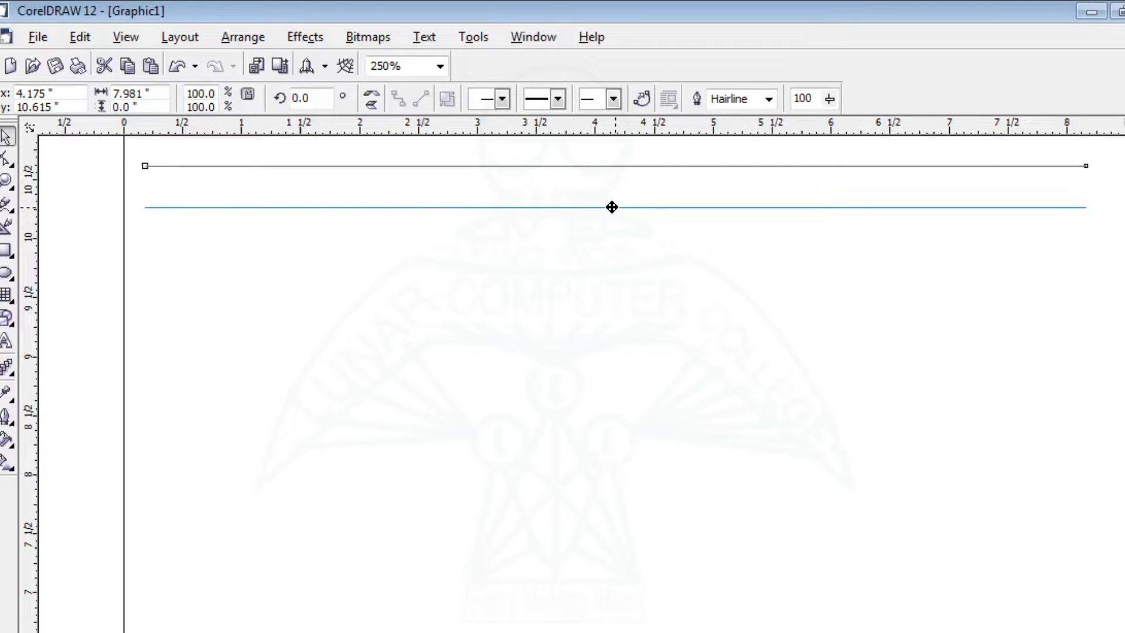
{"action": "mouse_move", "coordinate": [612, 207]}
{"action": "left_mouse_down"}
{"action": "mouse_move", "coordinate": [624, 207]}
{"action": "mouse_move", "coordinate": [621, 191]}
{"action": "mouse_move", "coordinate": [624, 212]}
{"action": "mouse_move", "coordinate": [606, 218]}
{"action": "mouse_move", "coordinate": [616, 194]}
{"action": "mouse_move", "coordinate": [618, 211]}
{"action": "left_mouse_up"}
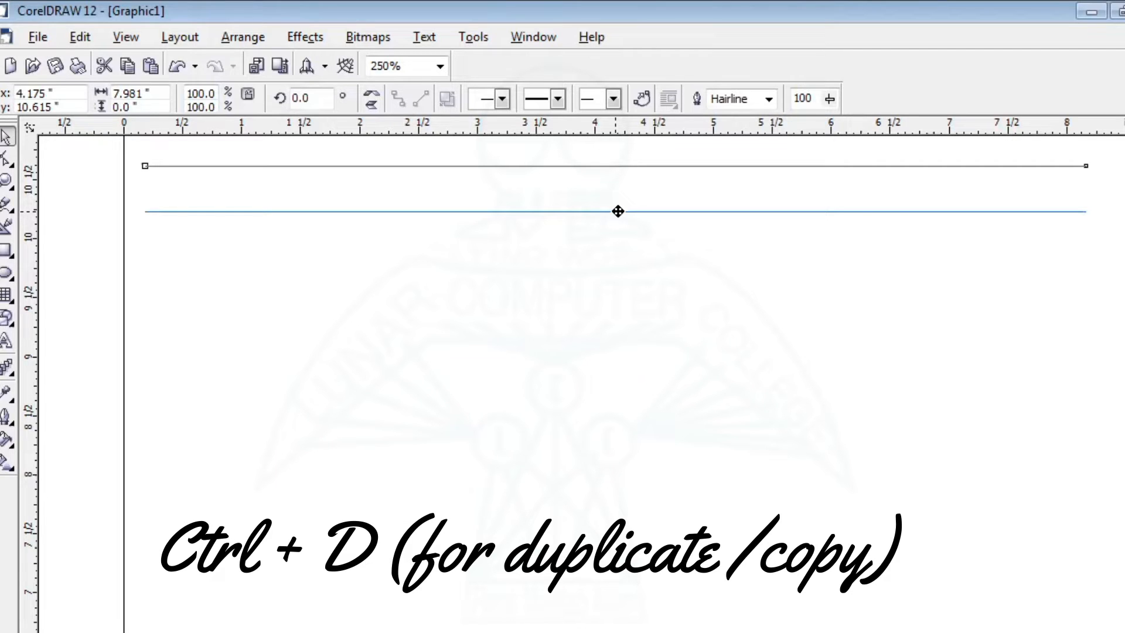
{"action": "left_click_drag", "start_coordinate": [618, 211], "coordinate": [620, 218]}
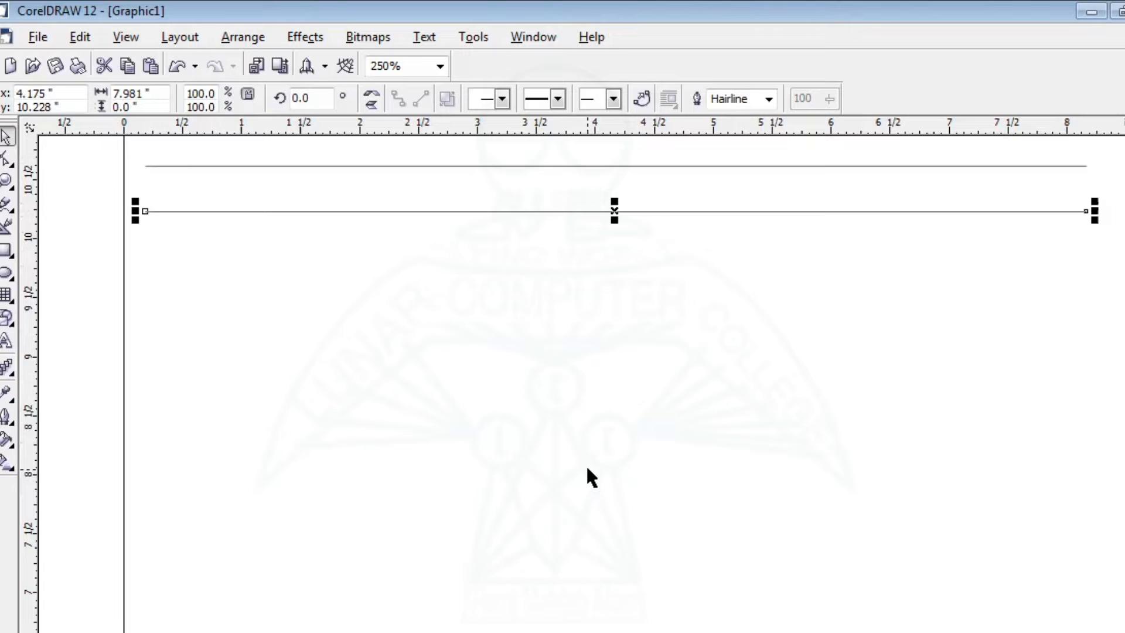
- Duplicate the copied line nine times down the page at the same spacing and clear the selection
{"action": "key", "text": "ctrl+d"}
{"action": "key", "text": "ctrl+d"}
{"action": "key", "text": "ctrl+d"}
{"action": "key", "text": "ctrl+d"}
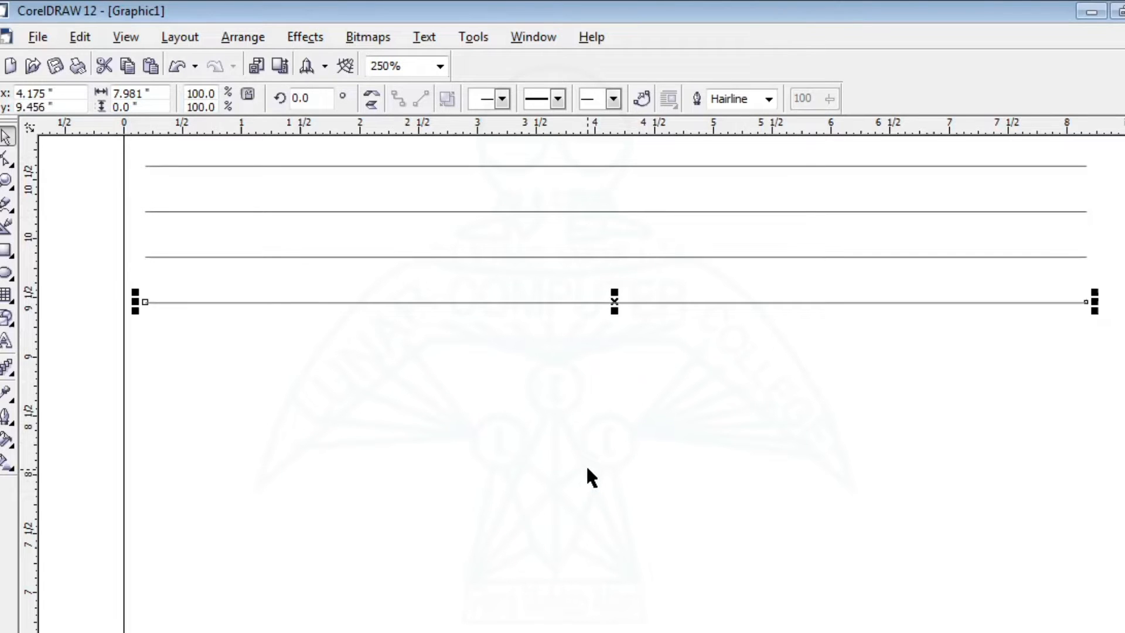
{"action": "key", "text": "ctrl+d"}
{"action": "key", "text": "ctrl+d"}
{"action": "key", "text": "ctrl+d"}
{"action": "key", "text": "ctrl+d"}
{"action": "key", "text": "ctrl+d"}
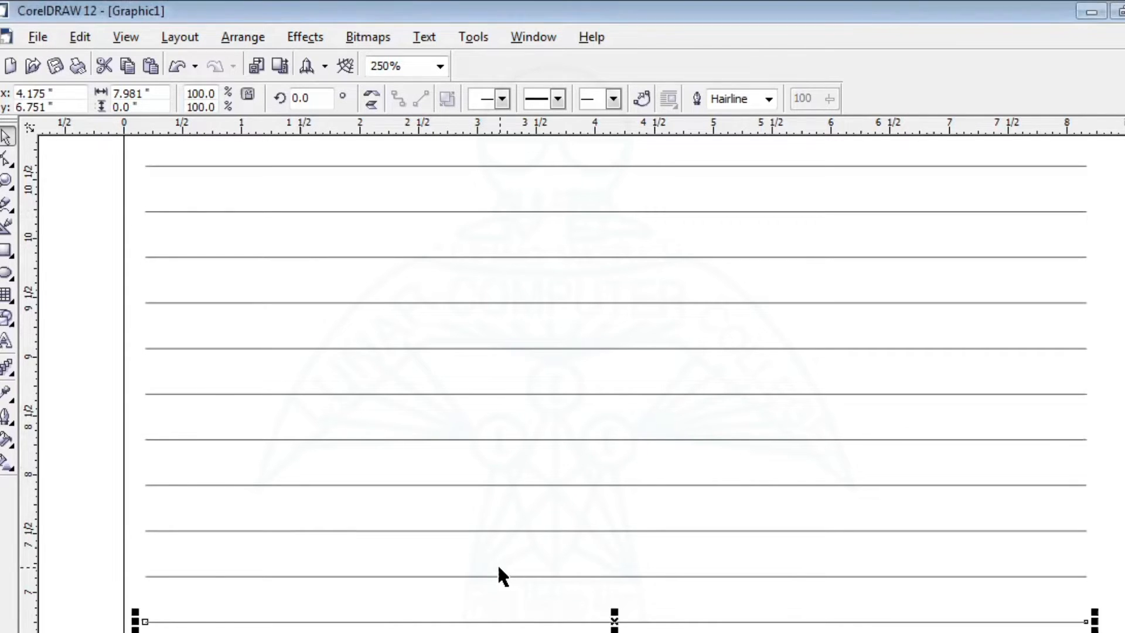
{"action": "scroll", "coordinate": [497, 565], "scroll_direction": "down", "scroll_amount": 1}
{"action": "left_click", "coordinate": [234, 346]}
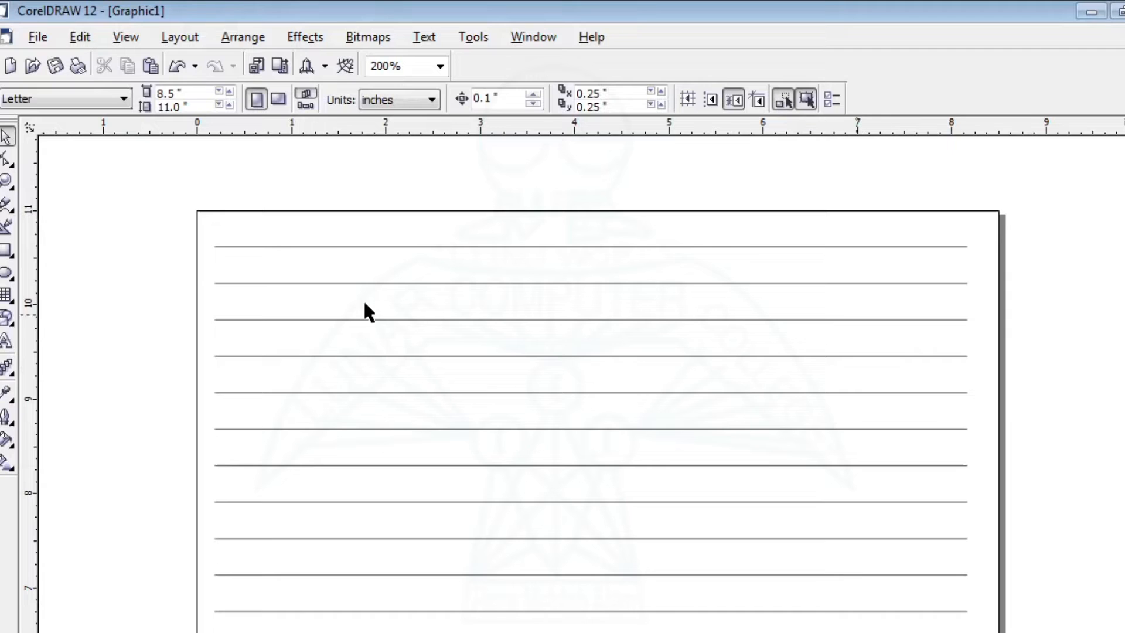
- Set the outline width of the topmost line to 2.0 pt
{"action": "left_click", "coordinate": [362, 246]}
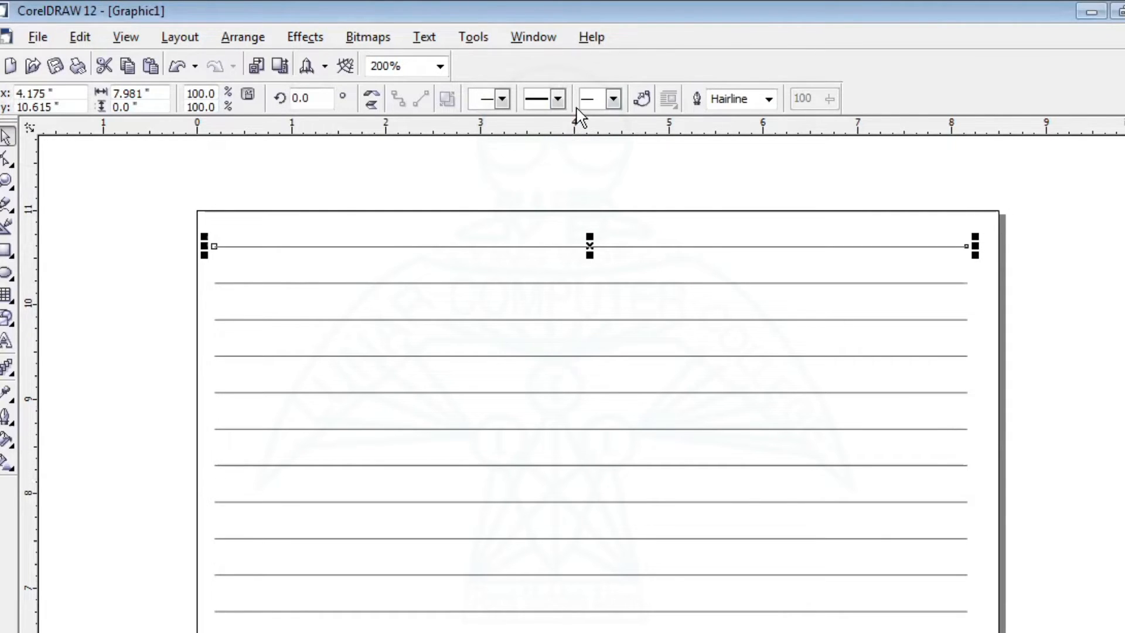
{"action": "left_click", "coordinate": [768, 99]}
{"action": "left_click", "coordinate": [733, 172]}
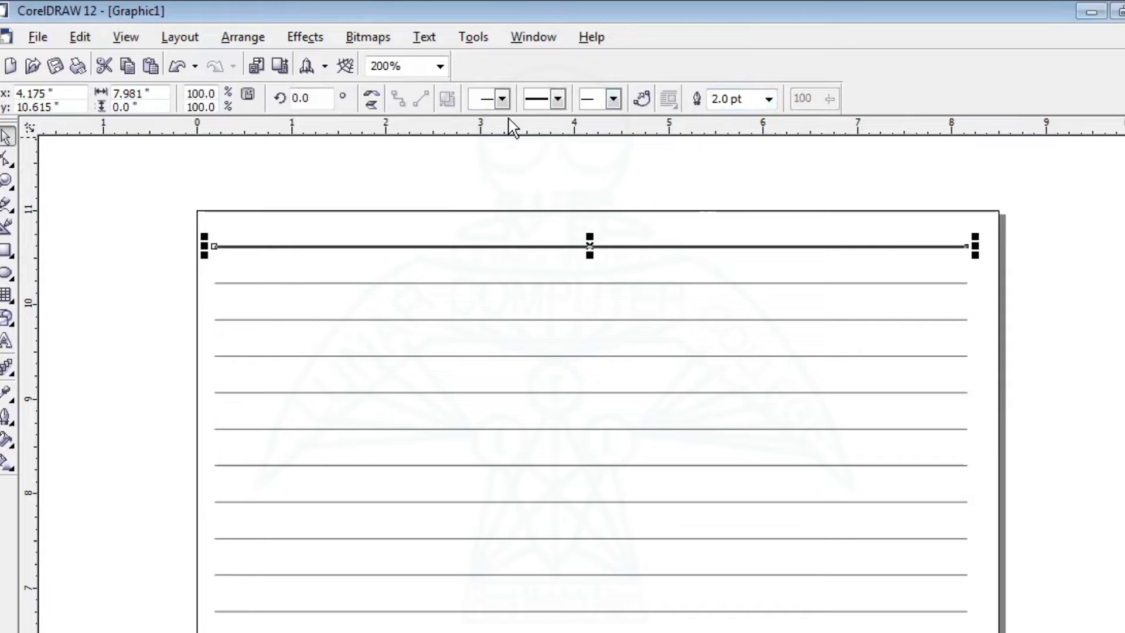
- Add a solid triangular arrowhead to the topmost line's start and a solid arrowhead with a bar to its end
{"action": "left_click", "coordinate": [502, 99]}
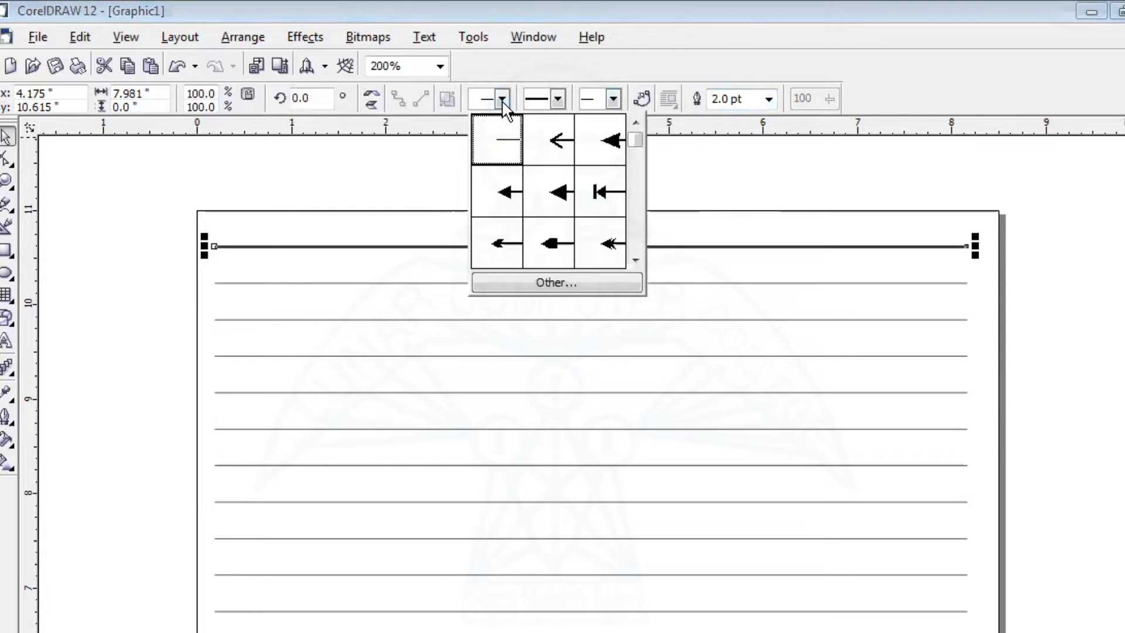
{"action": "left_click", "coordinate": [507, 198]}
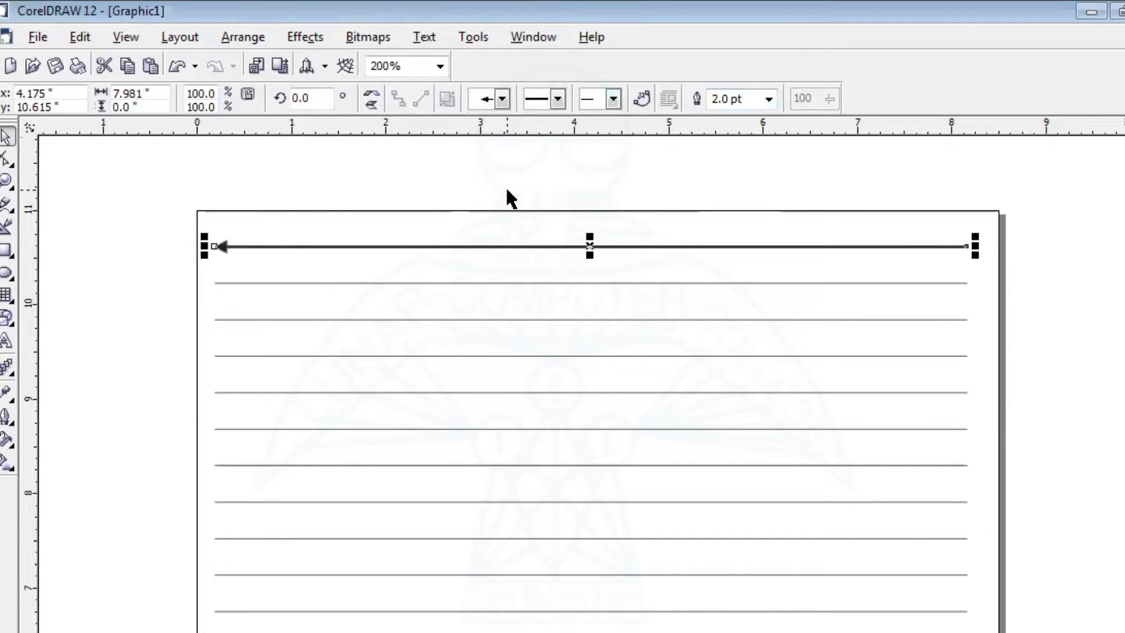
{"action": "left_click", "coordinate": [613, 100]}
{"action": "left_click", "coordinate": [711, 198]}
- Change the topmost line's style to a medium-spaced dotted pattern and deselect it
{"action": "left_click", "coordinate": [558, 99]}
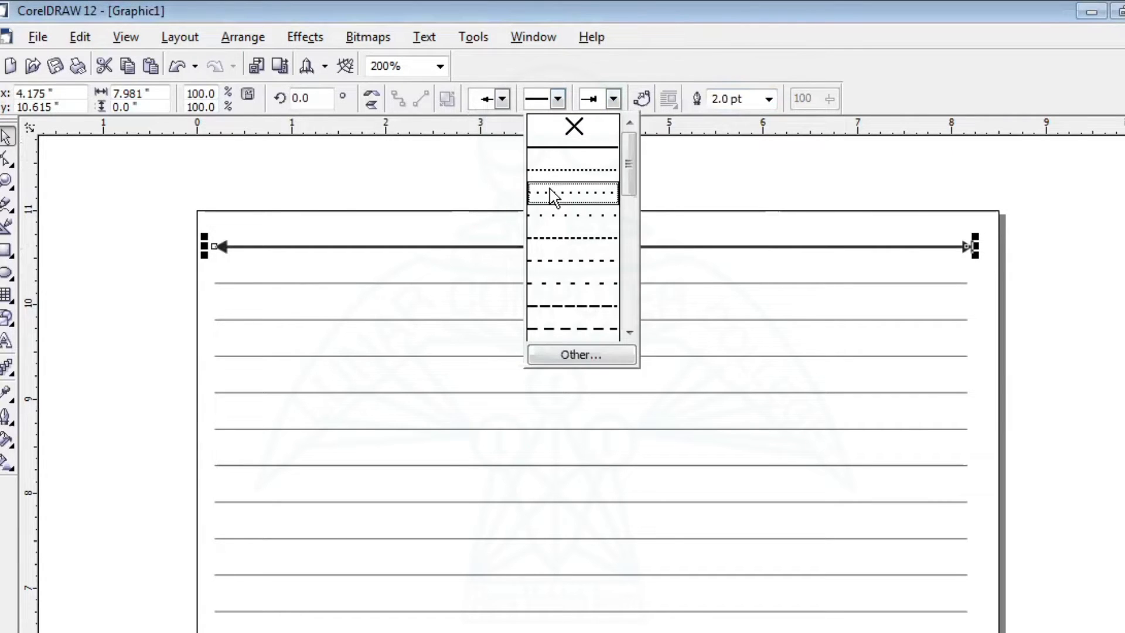
{"action": "left_click", "coordinate": [550, 192]}
{"action": "left_click", "coordinate": [260, 253]}
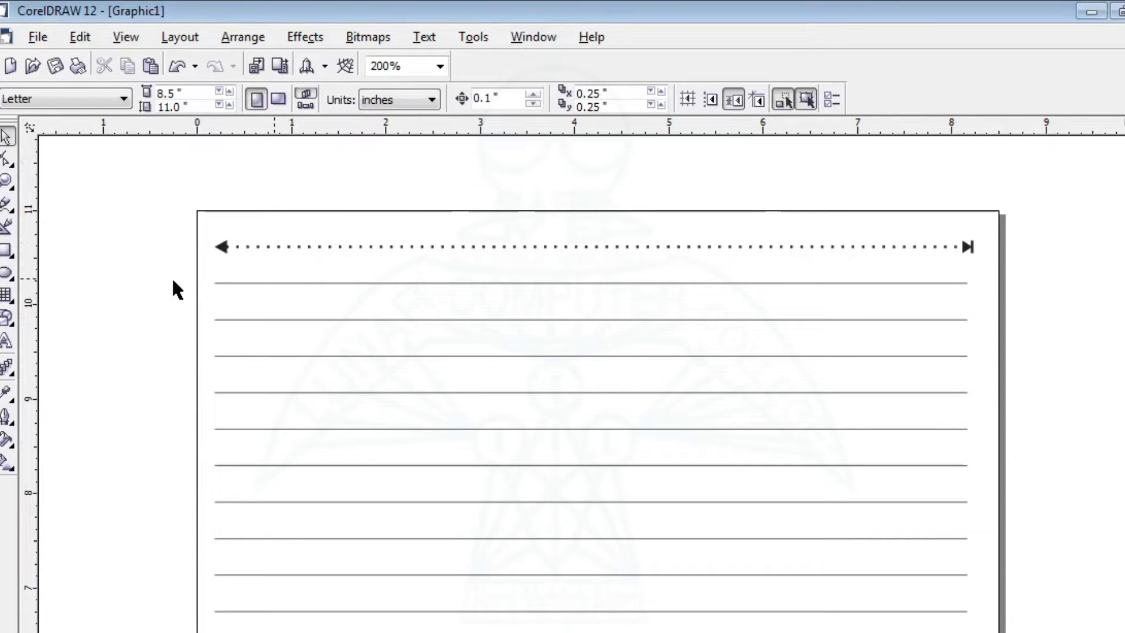
{"action": "left_click_drag", "start_coordinate": [177, 273], "coordinate": [1000, 630]}
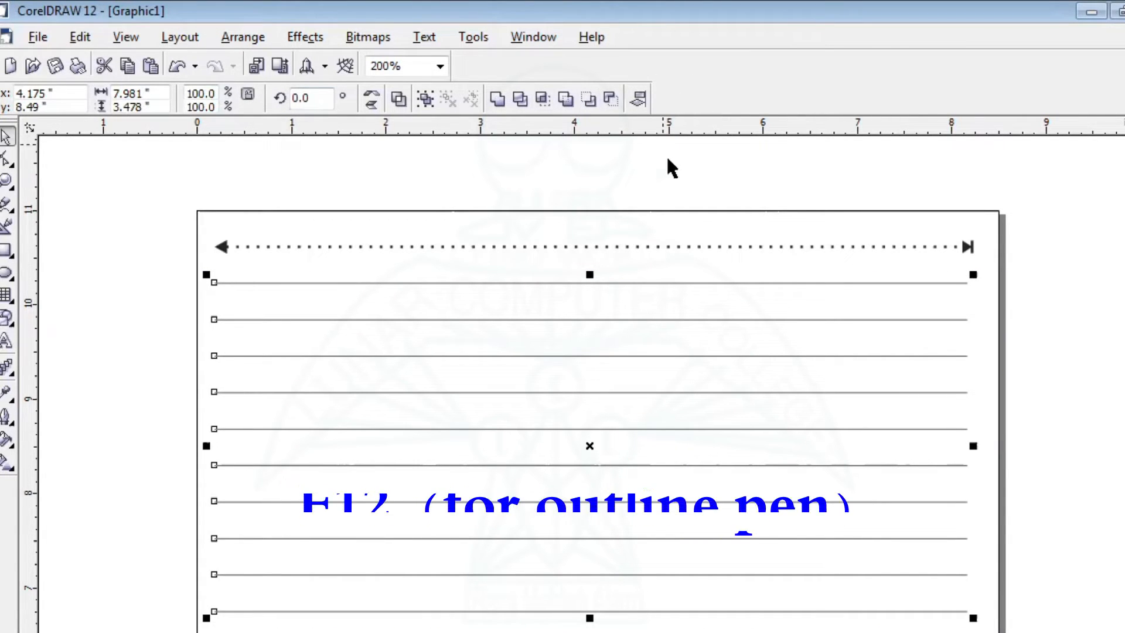
{"action": "left_click", "coordinate": [103, 312]}
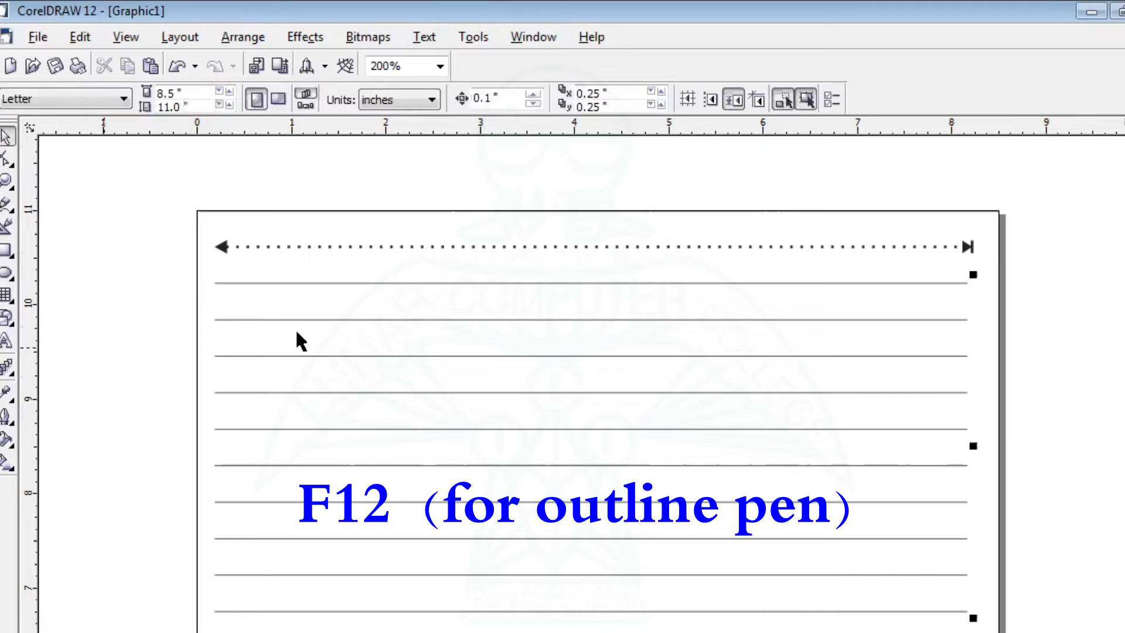
{"action": "left_click", "coordinate": [336, 282]}
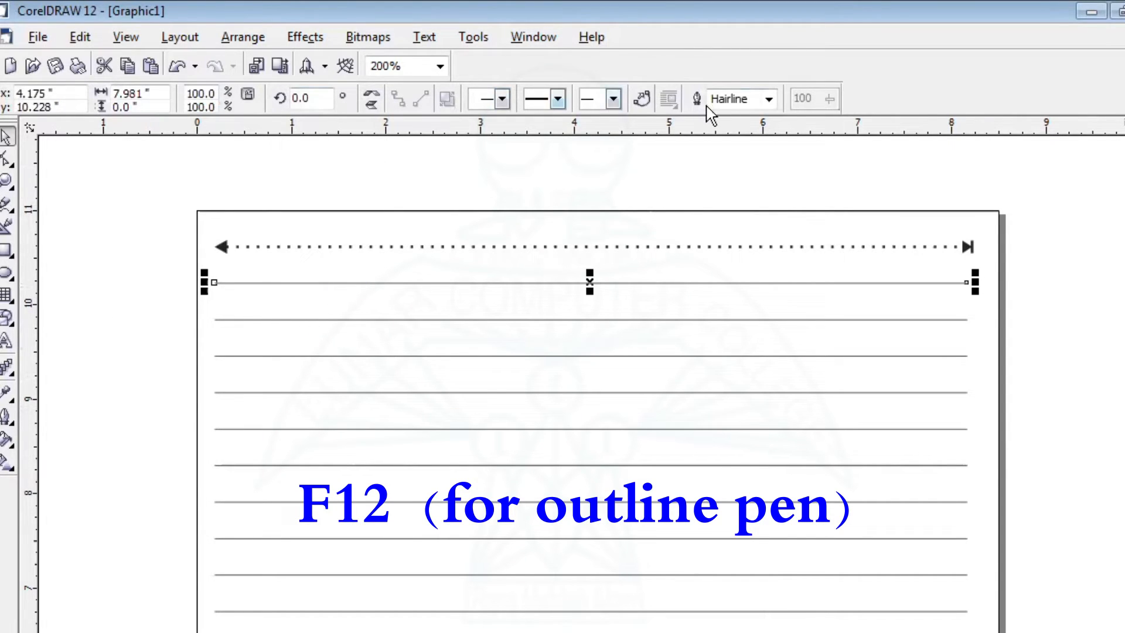
{"action": "left_click", "coordinate": [105, 335]}
{"action": "left_click_drag", "start_coordinate": [152, 269], "coordinate": [1021, 632]}
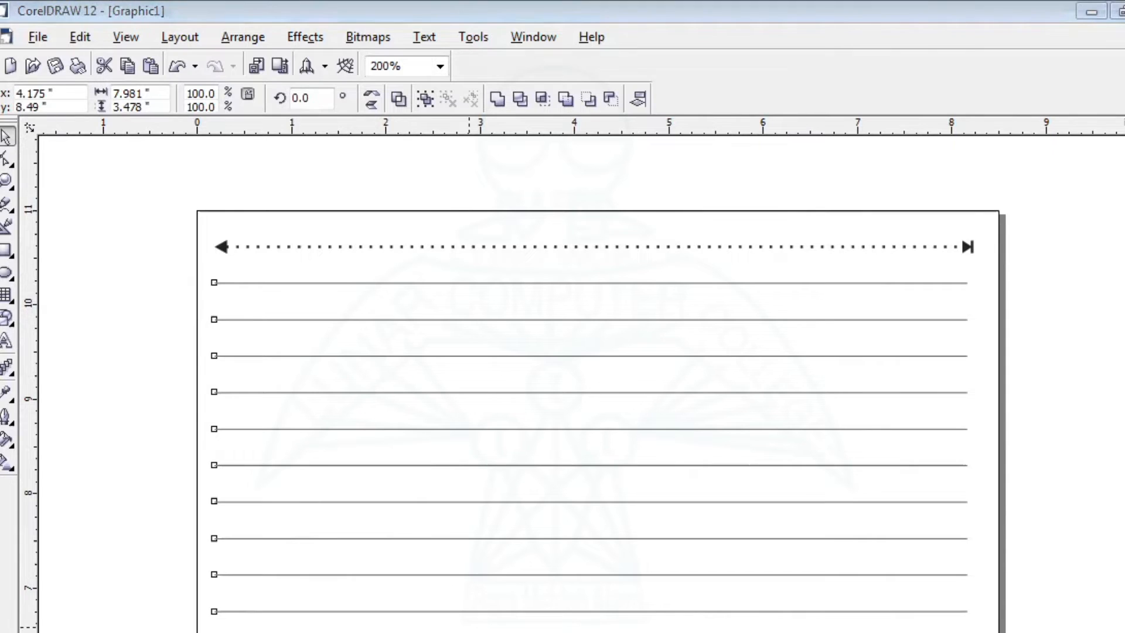
{"action": "left_click", "coordinate": [156, 316]}
- Select the ten plain lines below the dotted one and set their outline colour to pink and width to 4.0 pt
{"action": "left_click_drag", "start_coordinate": [158, 276], "coordinate": [925, 632]}
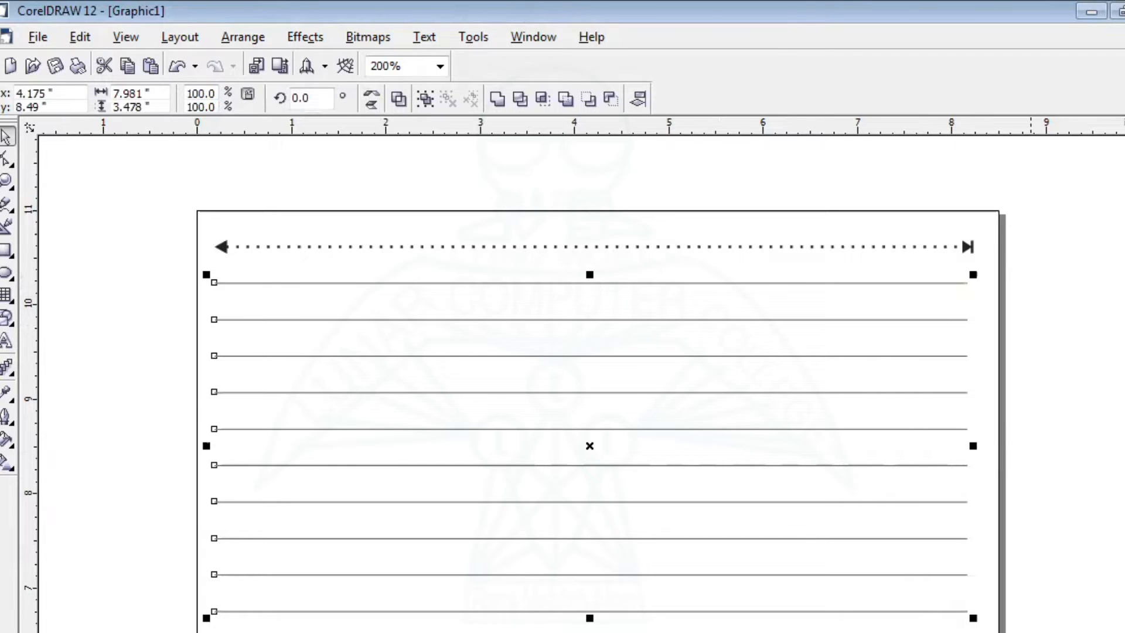
{"action": "key", "text": "F12"}
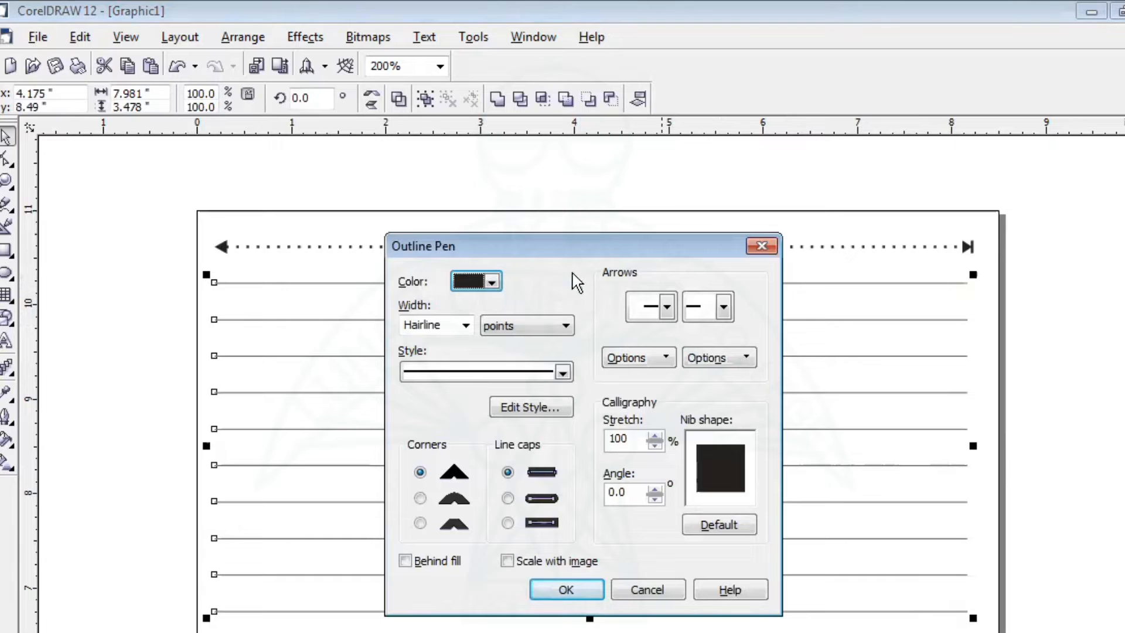
{"action": "left_click_drag", "start_coordinate": [564, 256], "coordinate": [554, 252]}
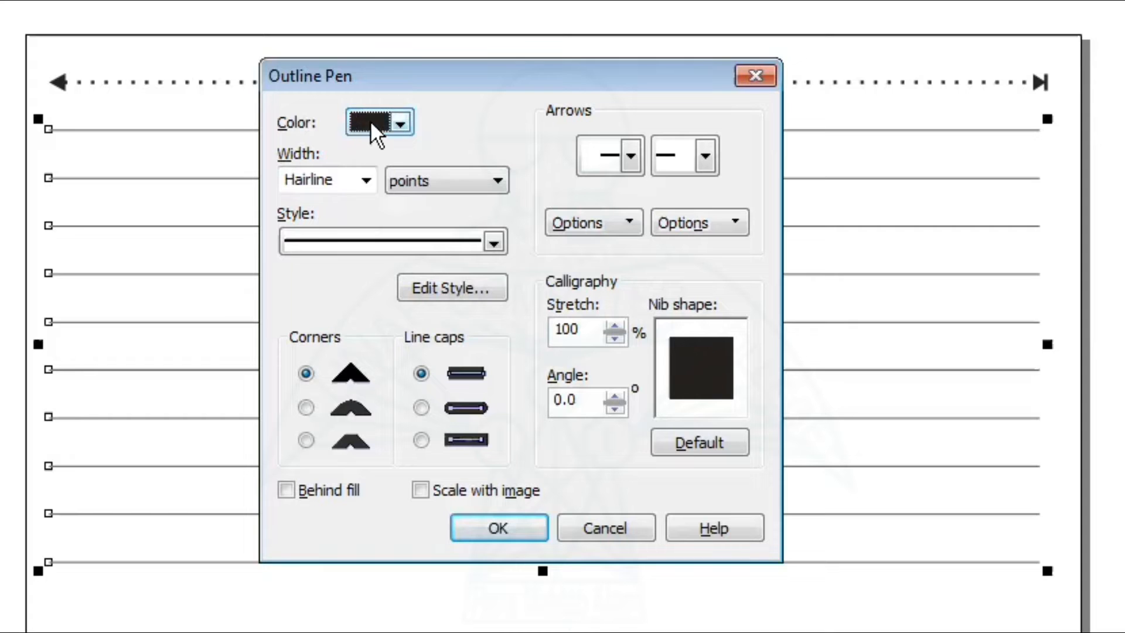
{"action": "left_click", "coordinate": [399, 123]}
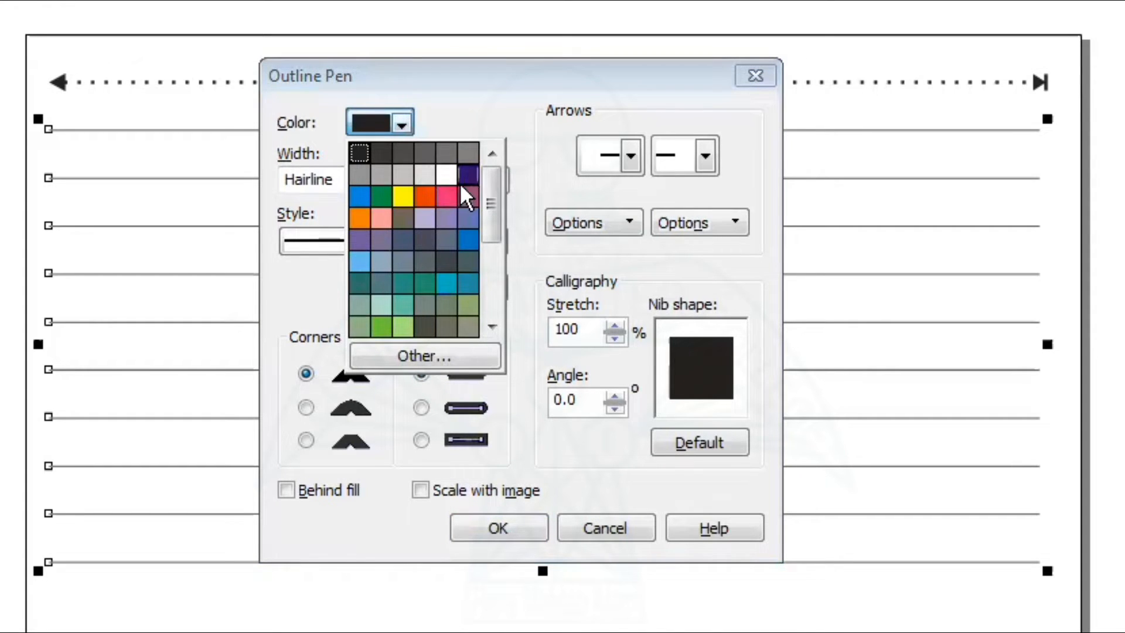
{"action": "left_click", "coordinate": [445, 193]}
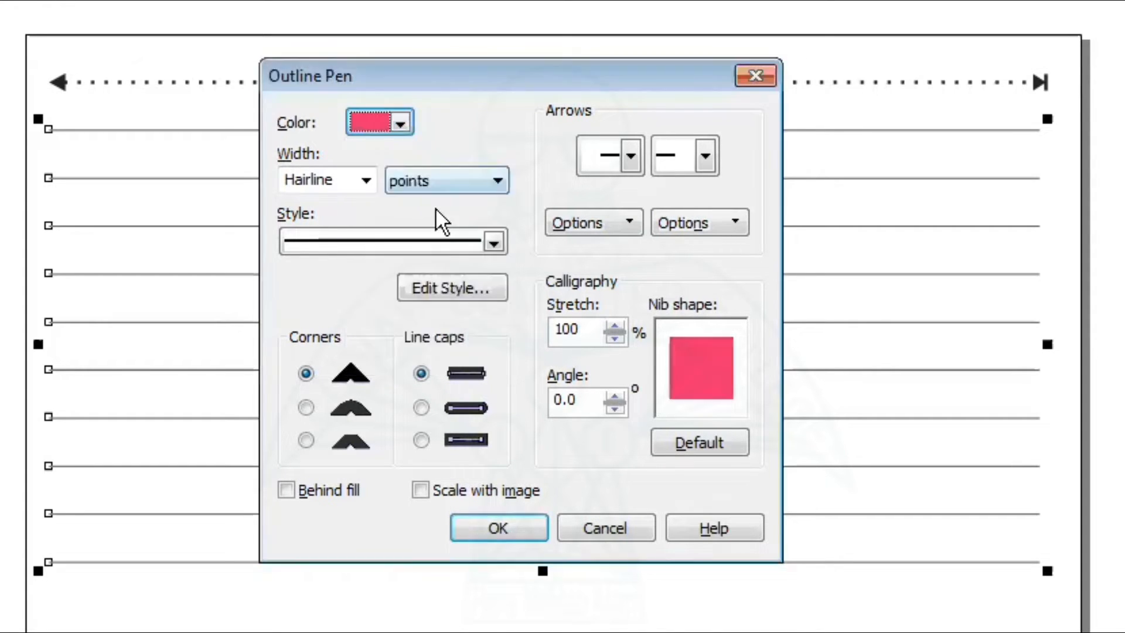
{"action": "left_click", "coordinate": [368, 181]}
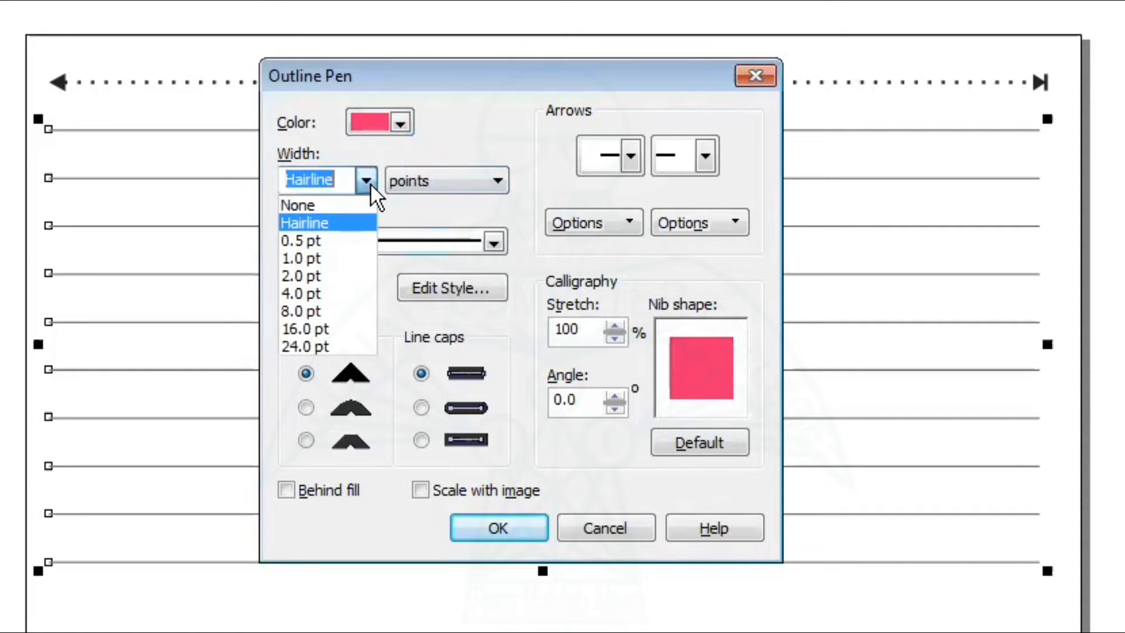
{"action": "left_click", "coordinate": [303, 288]}
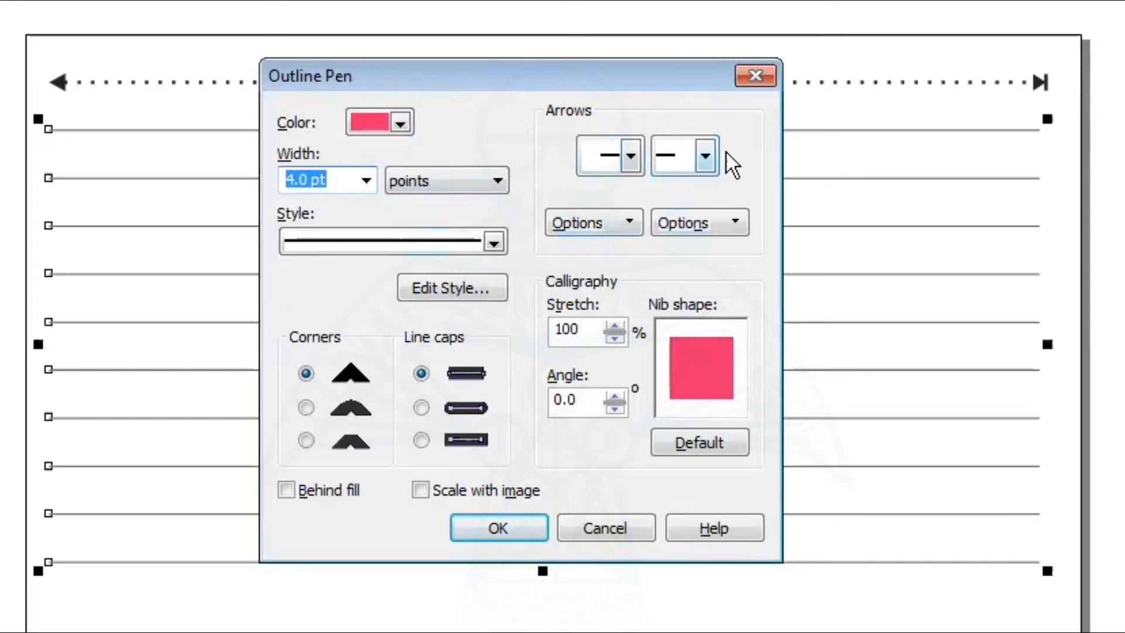
- Give the ten selected lines a solid triangular arrowhead at the start and a solid feathered tail shape at the end
{"action": "left_click", "coordinate": [631, 155]}
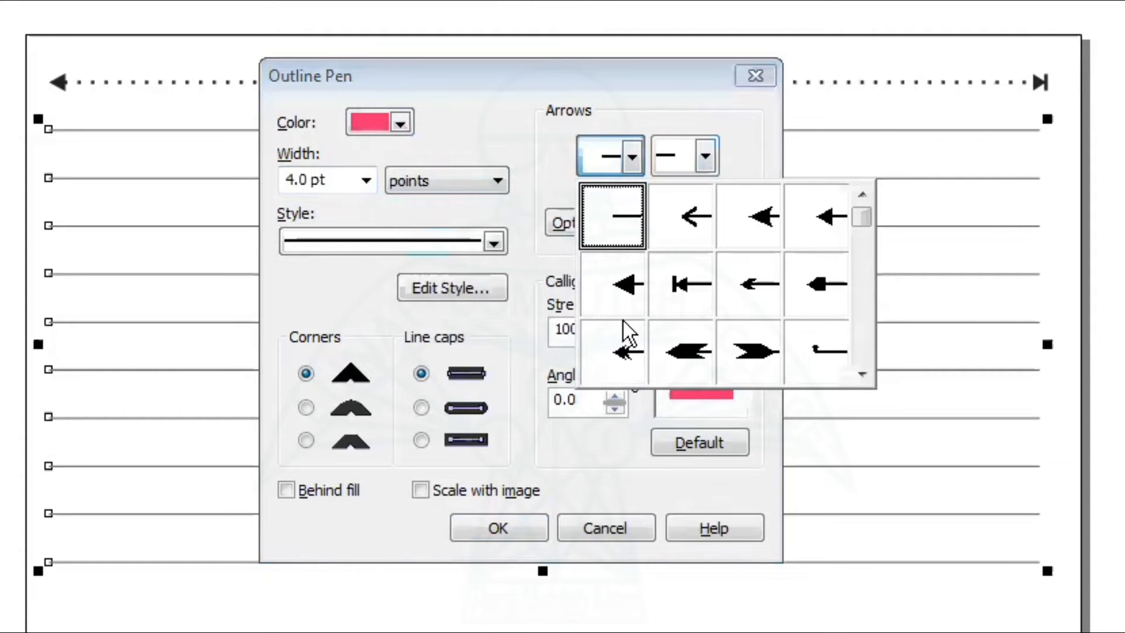
{"action": "left_click", "coordinate": [624, 281]}
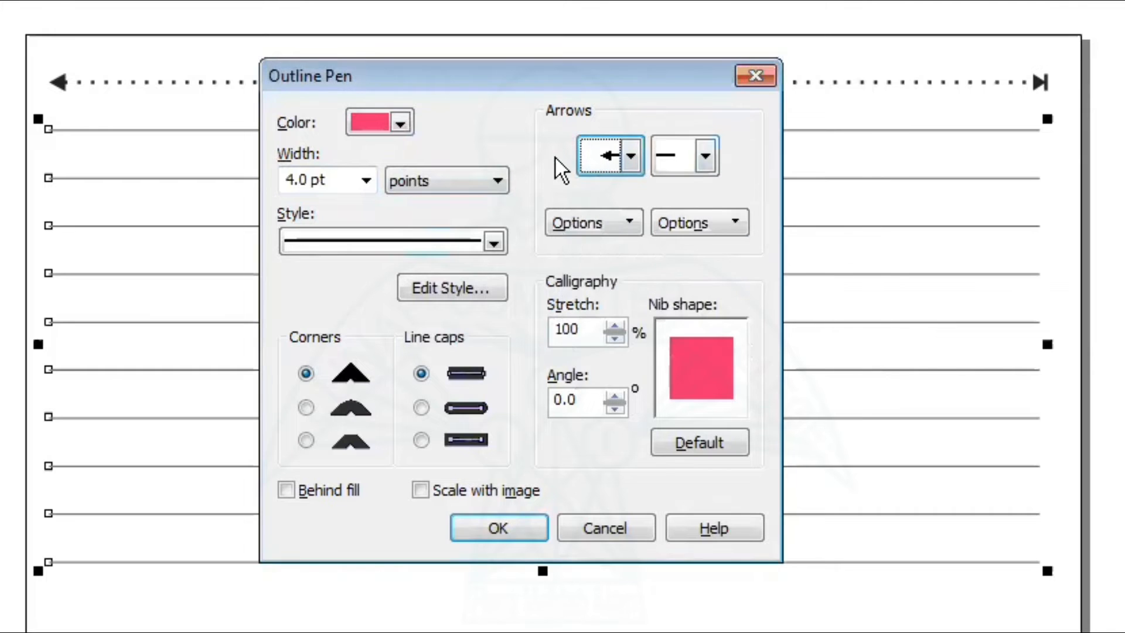
{"action": "left_click", "coordinate": [707, 156]}
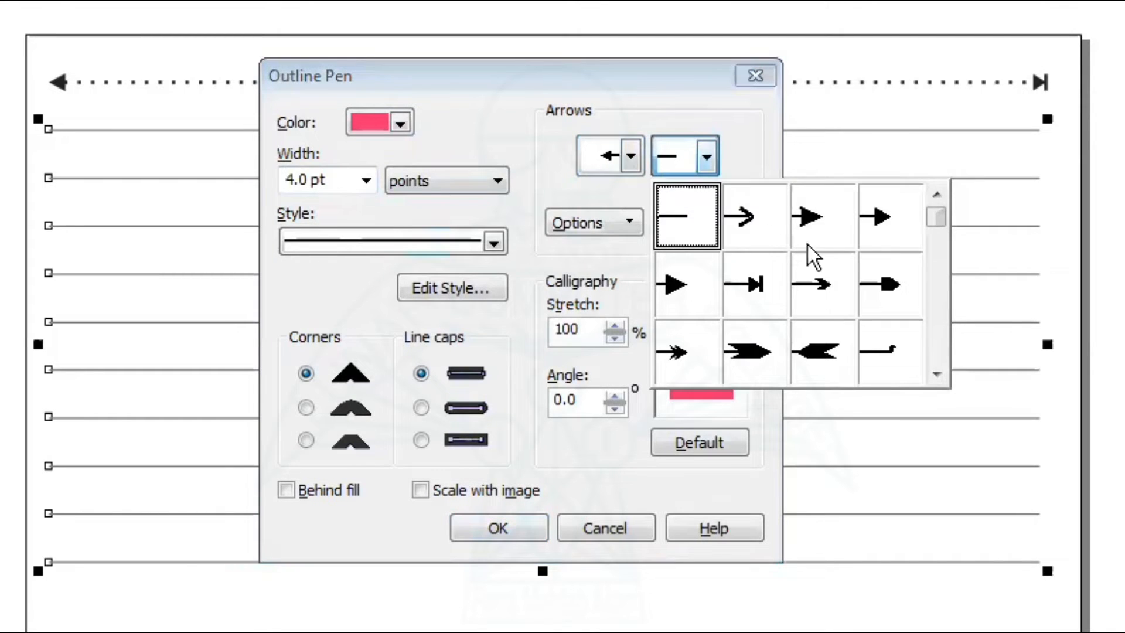
{"action": "left_click", "coordinate": [815, 346]}
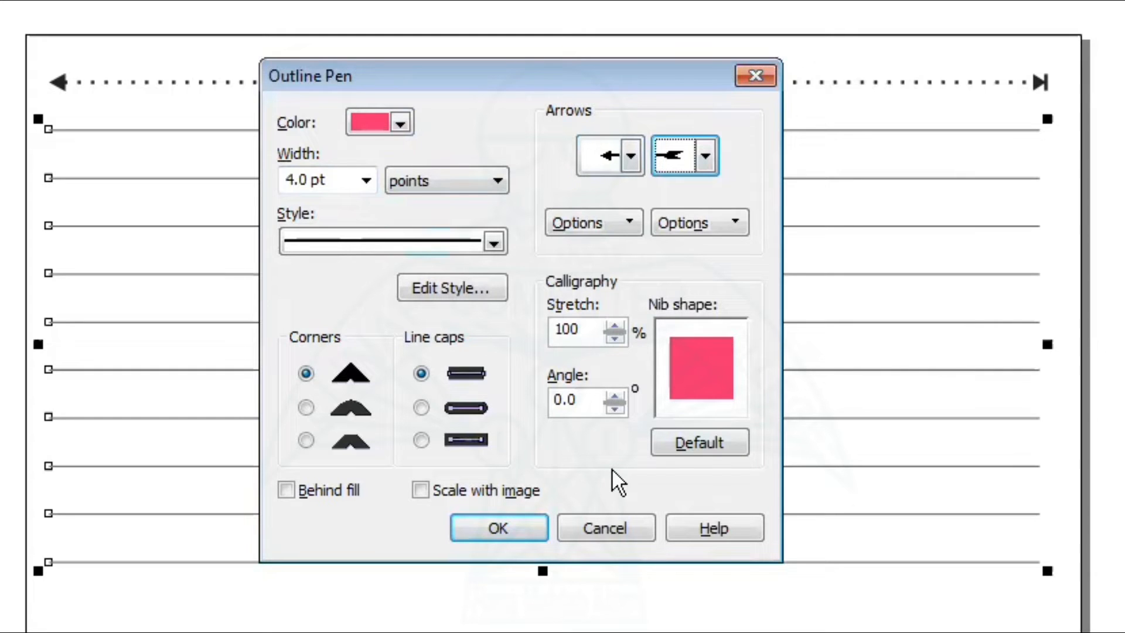
- Set the ten lines' style to the closely spaced dotted pattern and apply the outline settings
{"action": "left_click", "coordinate": [492, 242]}
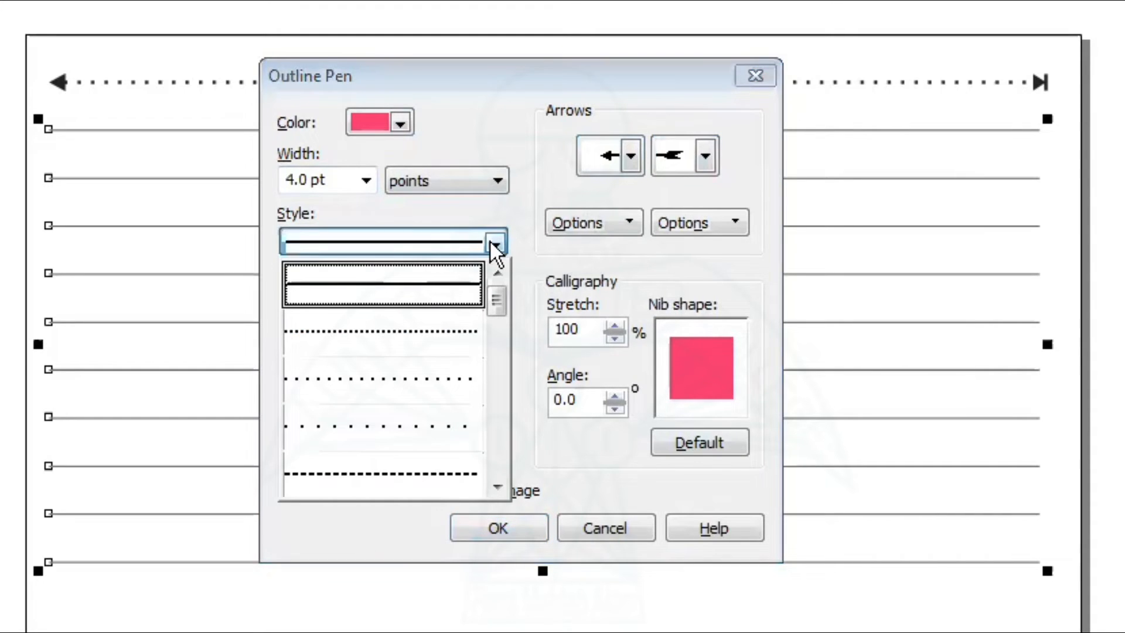
{"action": "left_click", "coordinate": [371, 338]}
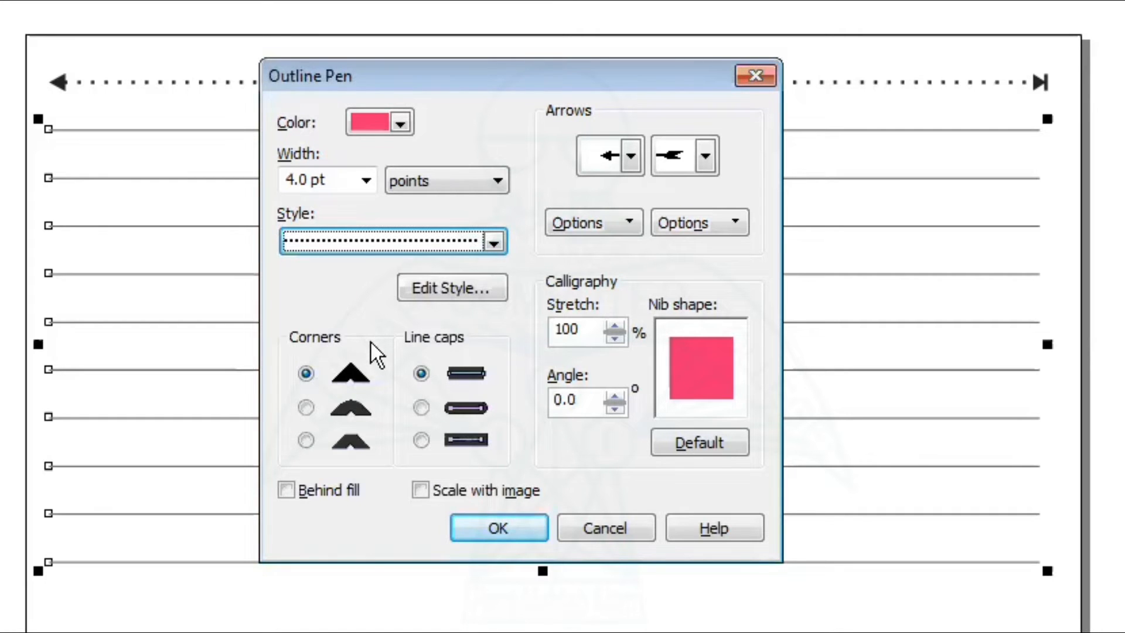
{"action": "left_click", "coordinate": [469, 527]}
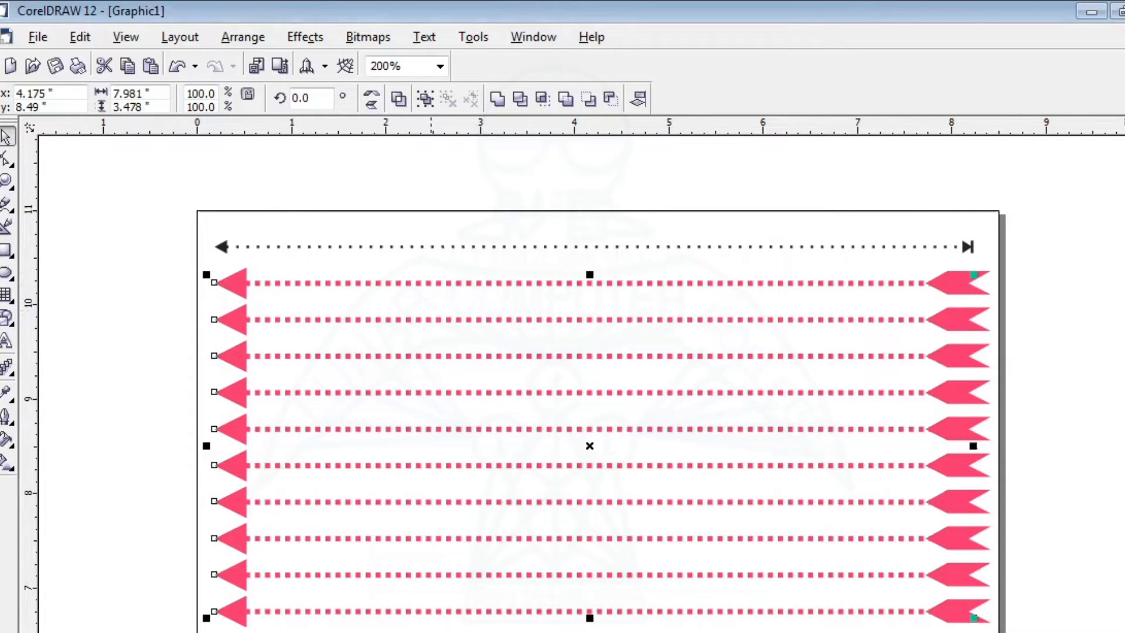
- Delete all the lines and draw a new horizontal Freehand line about 3 inches long near the page's upper left
{"action": "left_click_drag", "start_coordinate": [168, 190], "coordinate": [1003, 630]}
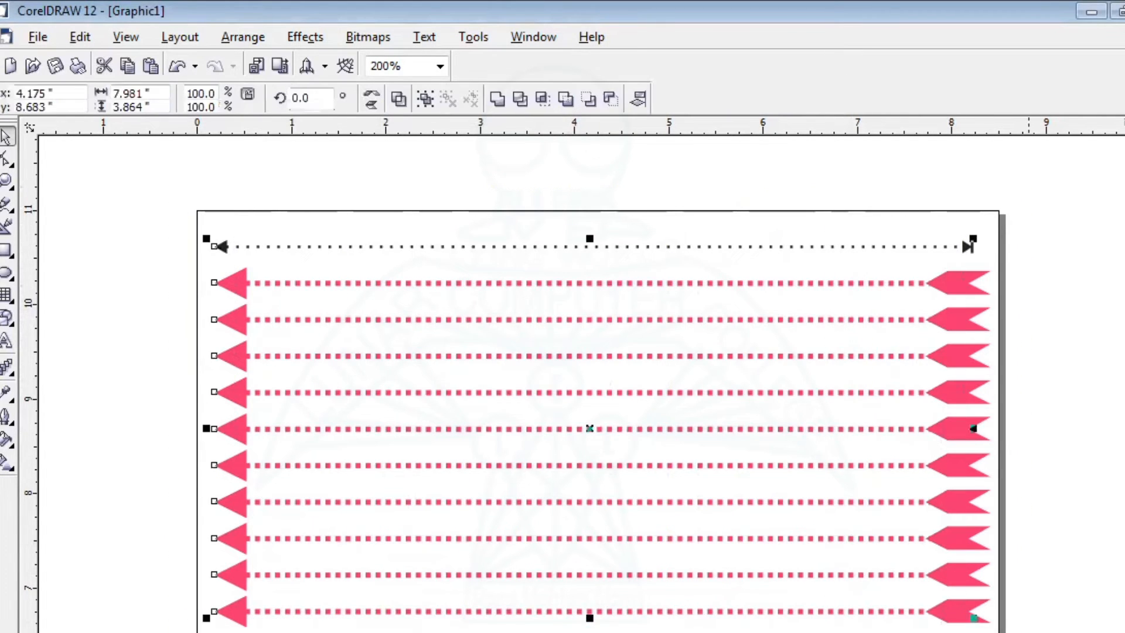
{"action": "key", "text": "Delete"}
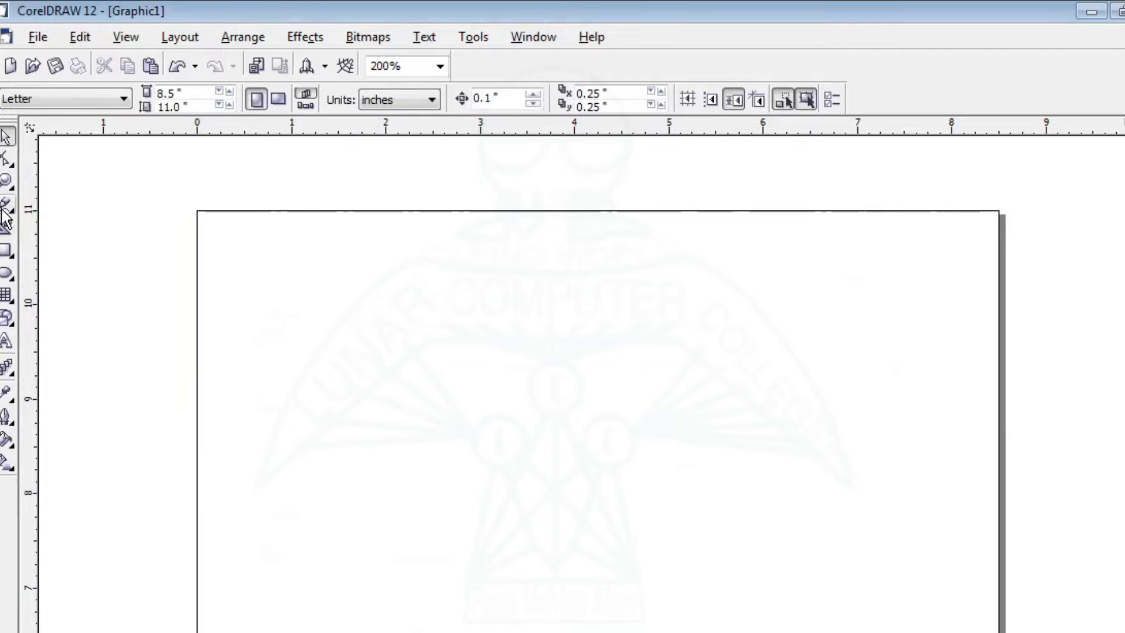
{"action": "left_click", "coordinate": [6, 209]}
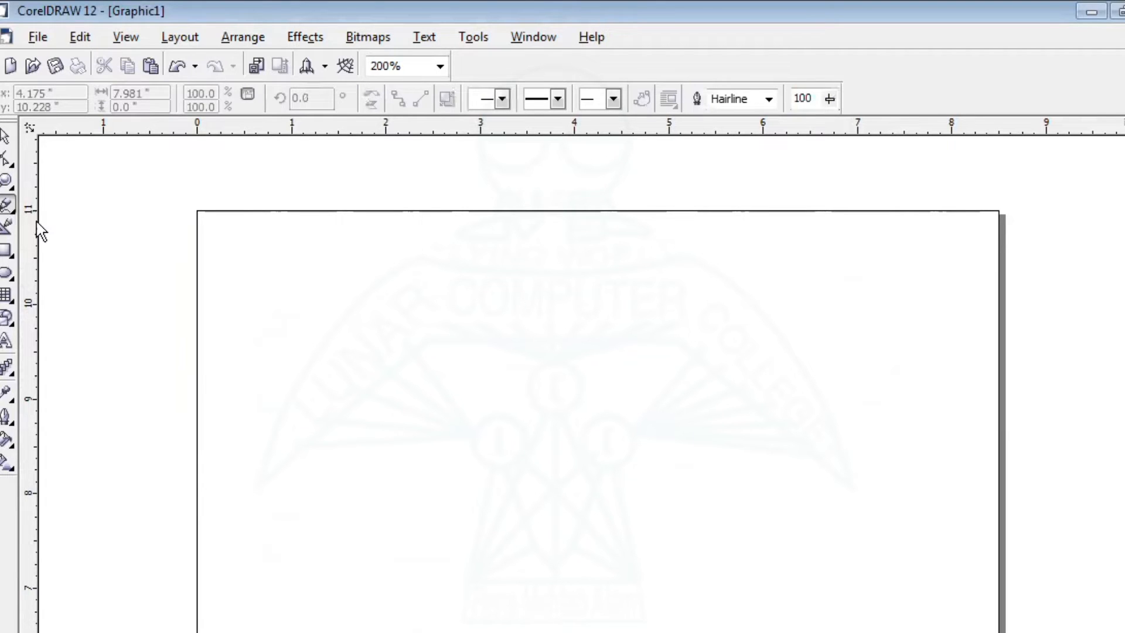
{"action": "left_click", "coordinate": [289, 311]}
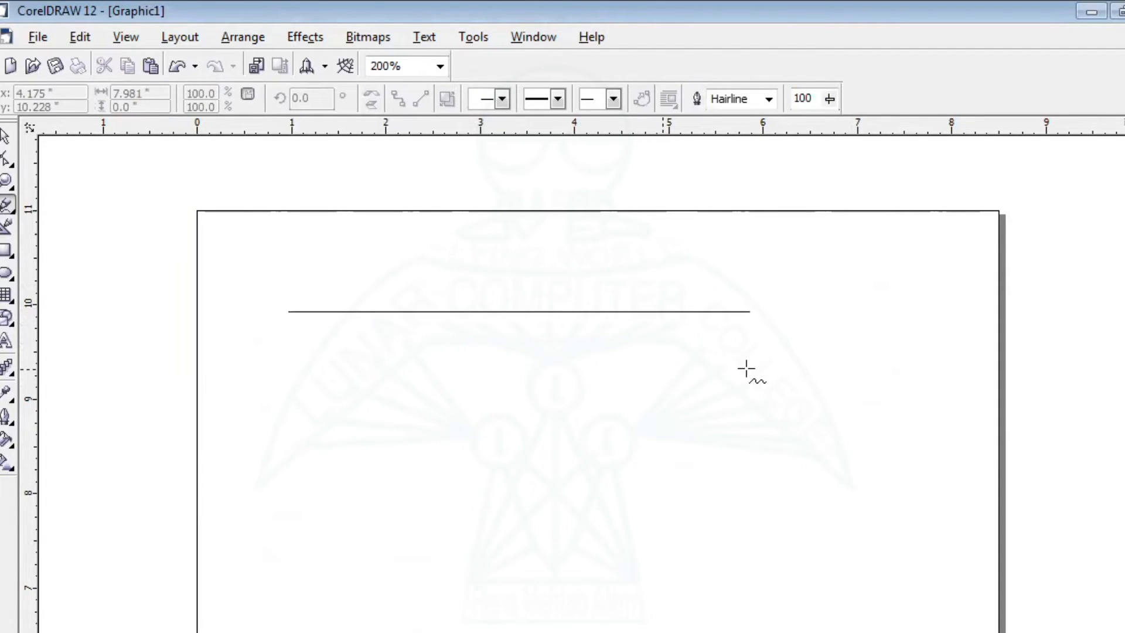
{"action": "left_click", "coordinate": [573, 346]}
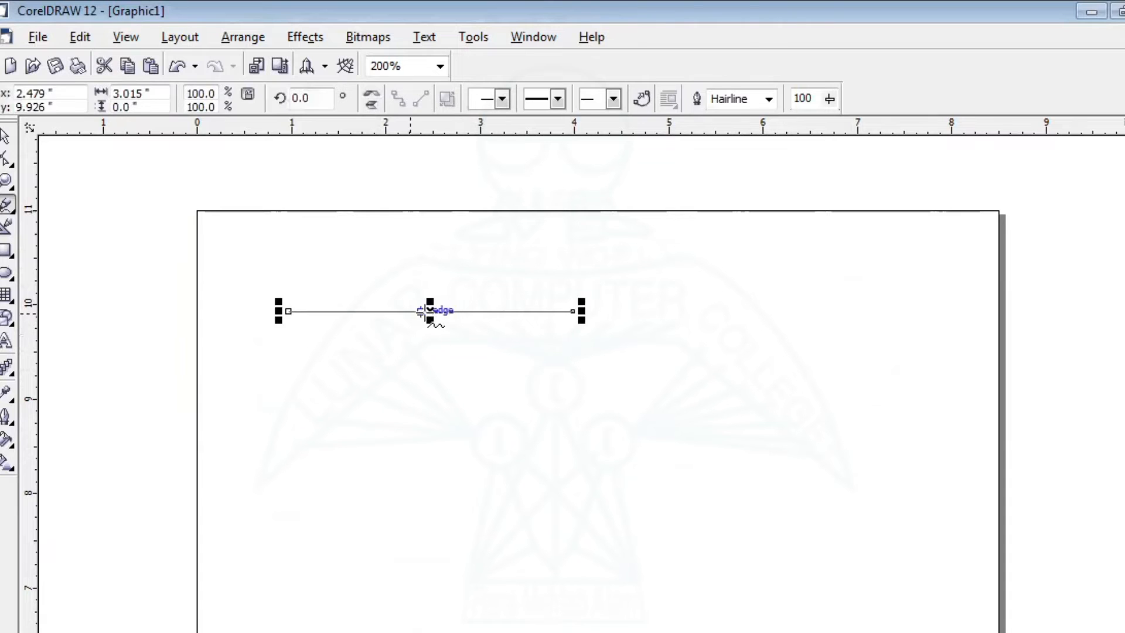
- Move the new line to about x 3.54", y 9.43" and create a copy rotated about 14° clockwise around its centre
{"action": "left_click_drag", "start_coordinate": [430, 312], "coordinate": [530, 358]}
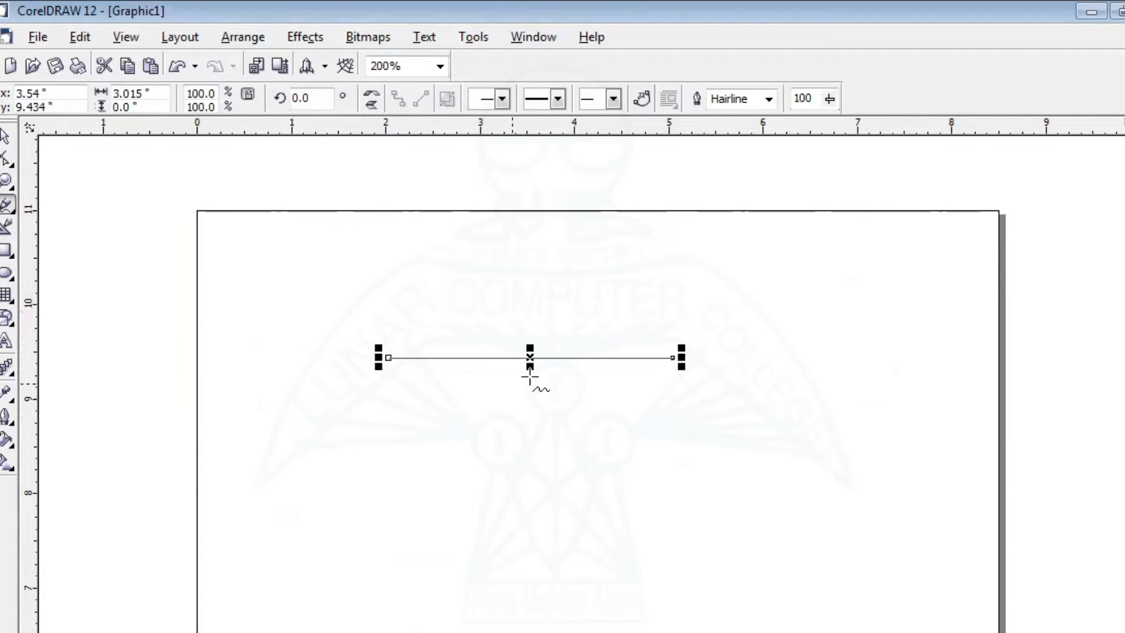
{"action": "left_click", "coordinate": [6, 138]}
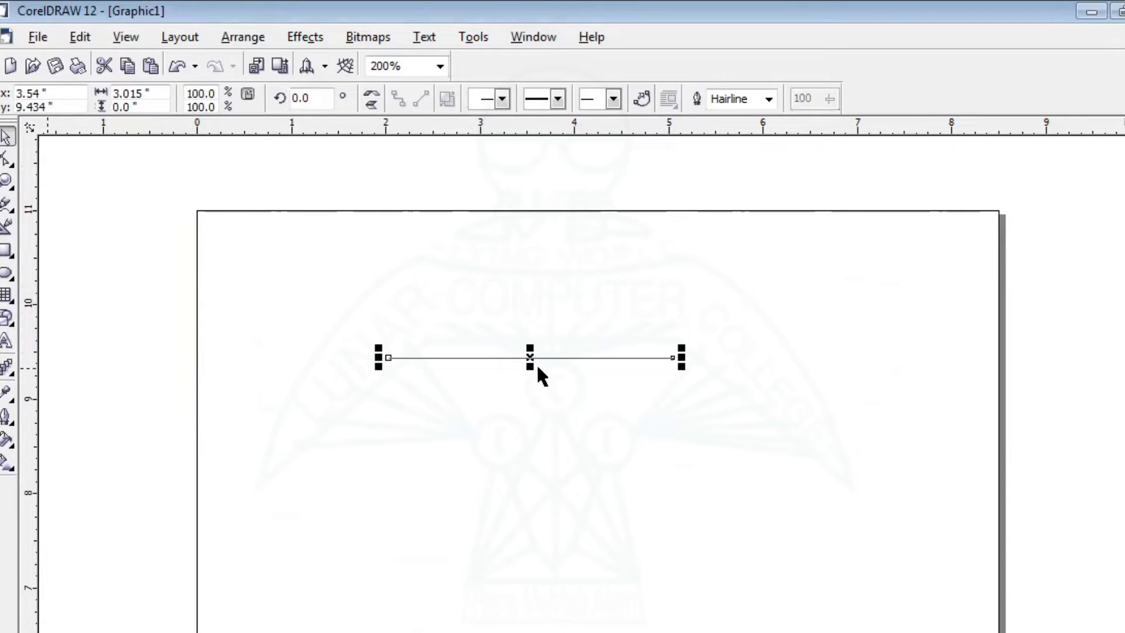
{"action": "left_click", "coordinate": [531, 359]}
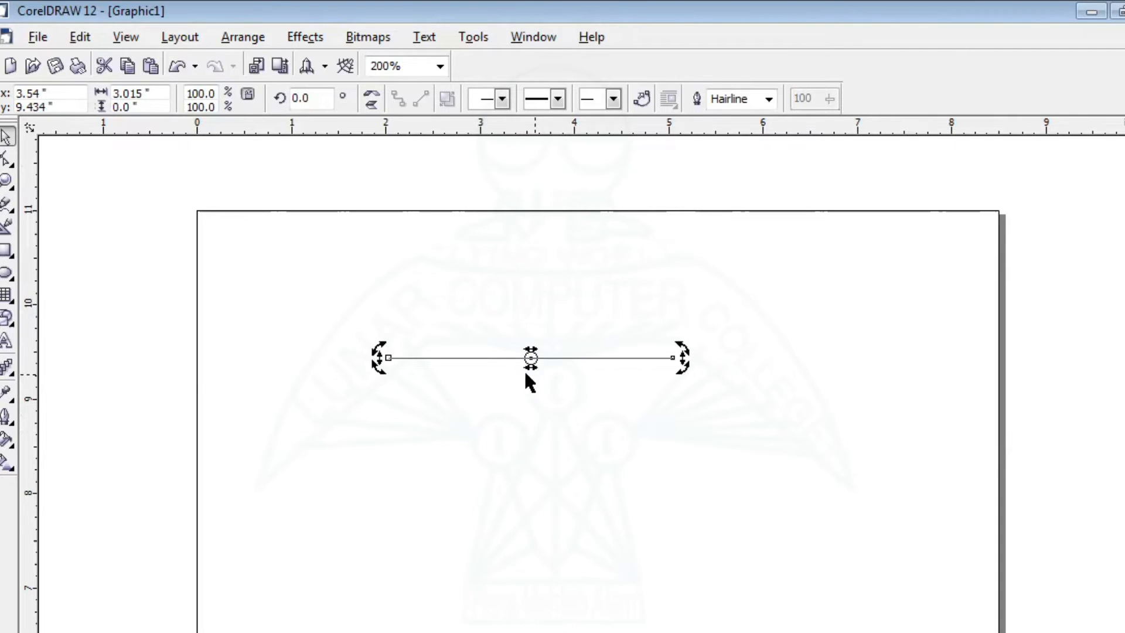
{"action": "left_click_drag", "start_coordinate": [680, 368], "coordinate": [669, 400]}
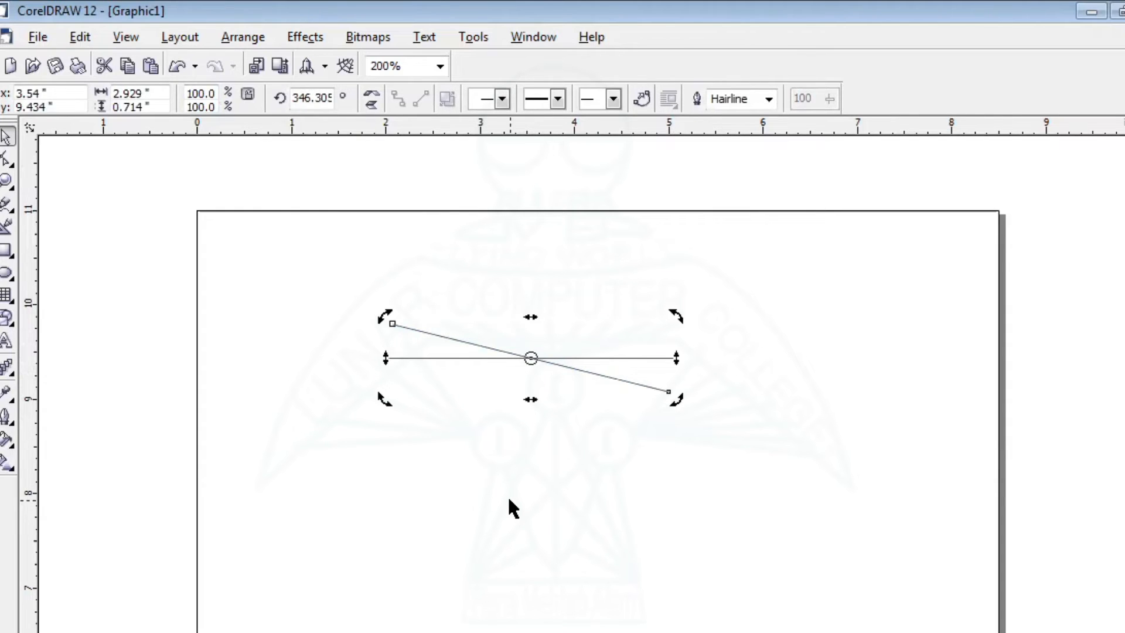
- Repeat the rotated duplication around the shared centre until the lines form a full starburst, and clear the selection
{"action": "key", "text": "ctrl+r"}
{"action": "key", "text": "ctrl+r"}
{"action": "key", "text": "ctrl+r"}
{"action": "key", "text": "ctrl+r"}
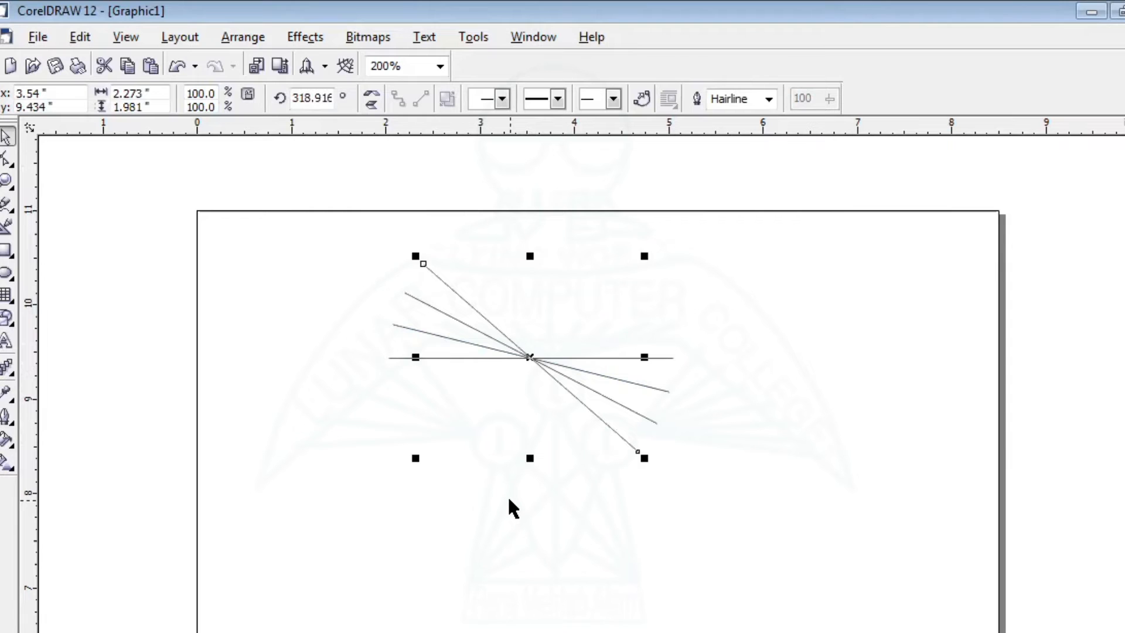
{"action": "key", "text": "ctrl+r"}
{"action": "key", "text": "ctrl+r"}
{"action": "key", "text": "ctrl+r"}
{"action": "key", "text": "ctrl+r"}
{"action": "key", "text": "ctrl+r"}
{"action": "key", "text": "ctrl+r"}
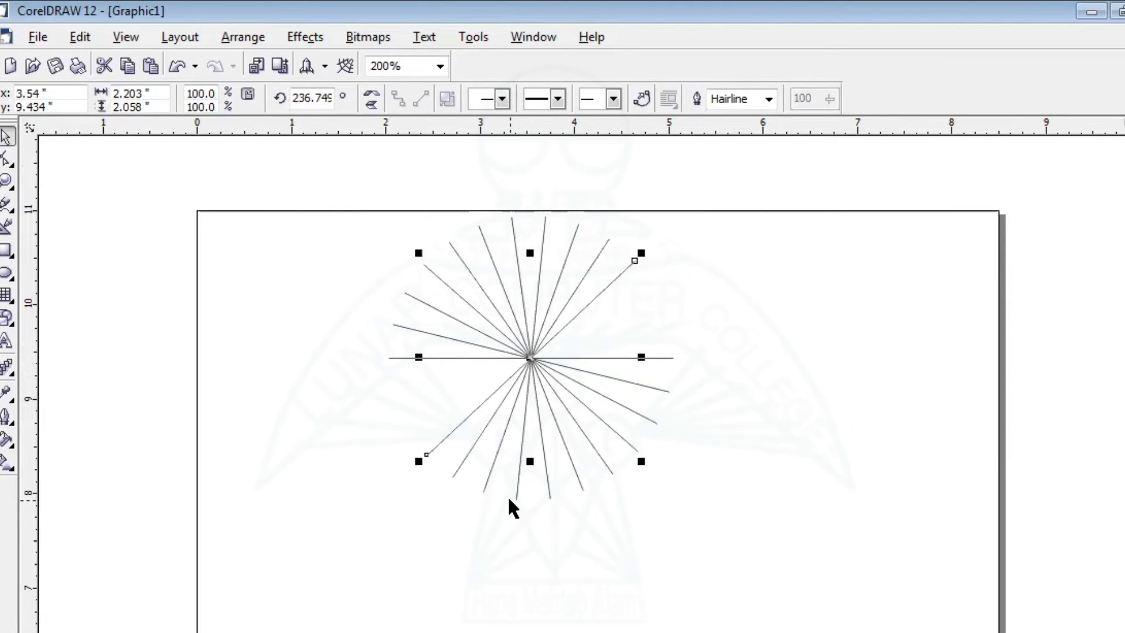
{"action": "key", "text": "ctrl+r"}
{"action": "key", "text": "ctrl+r"}
{"action": "key", "text": "ctrl+r"}
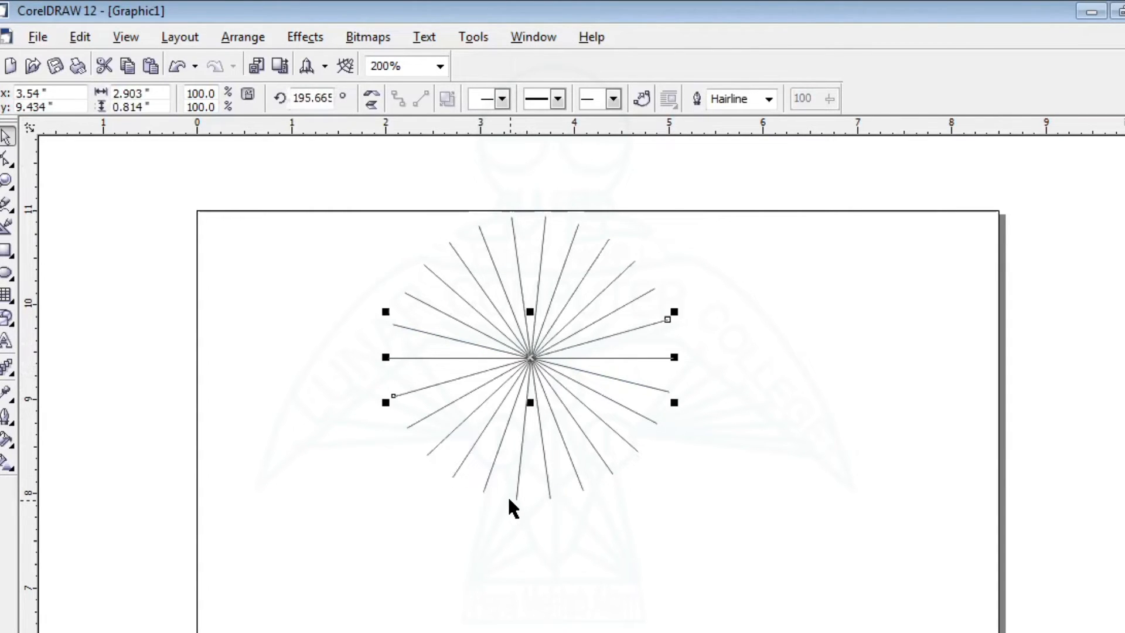
{"action": "key", "text": "Escape"}
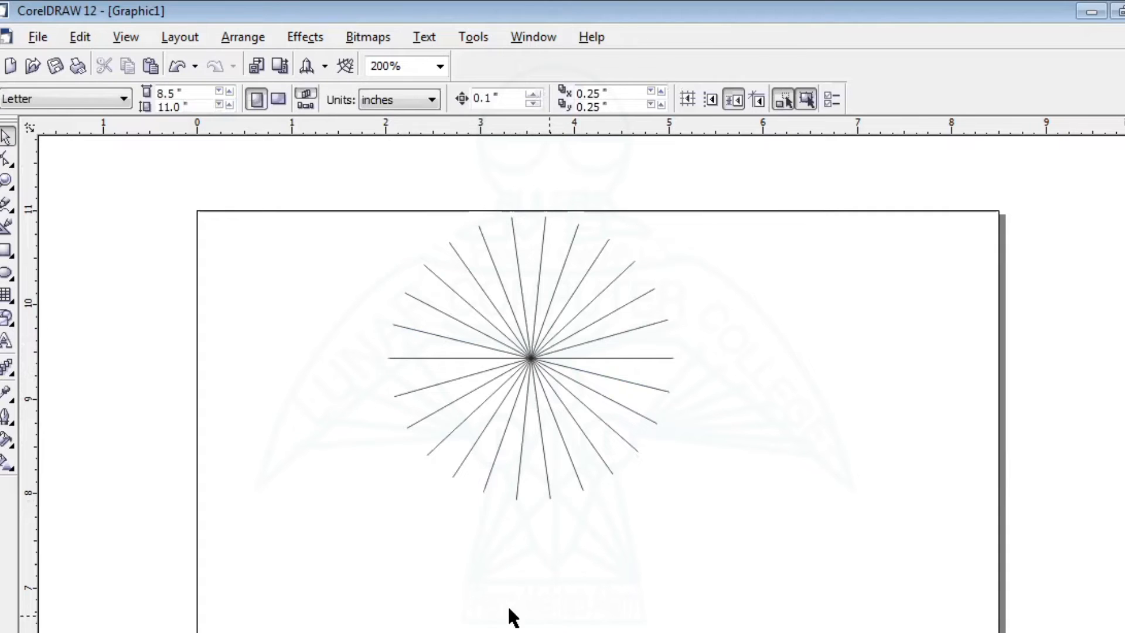
- Select the whole starburst, move it slightly down and right to about x 3.76", y 9.05", and deselect it
{"action": "left_click_drag", "start_coordinate": [289, 189], "coordinate": [695, 507]}
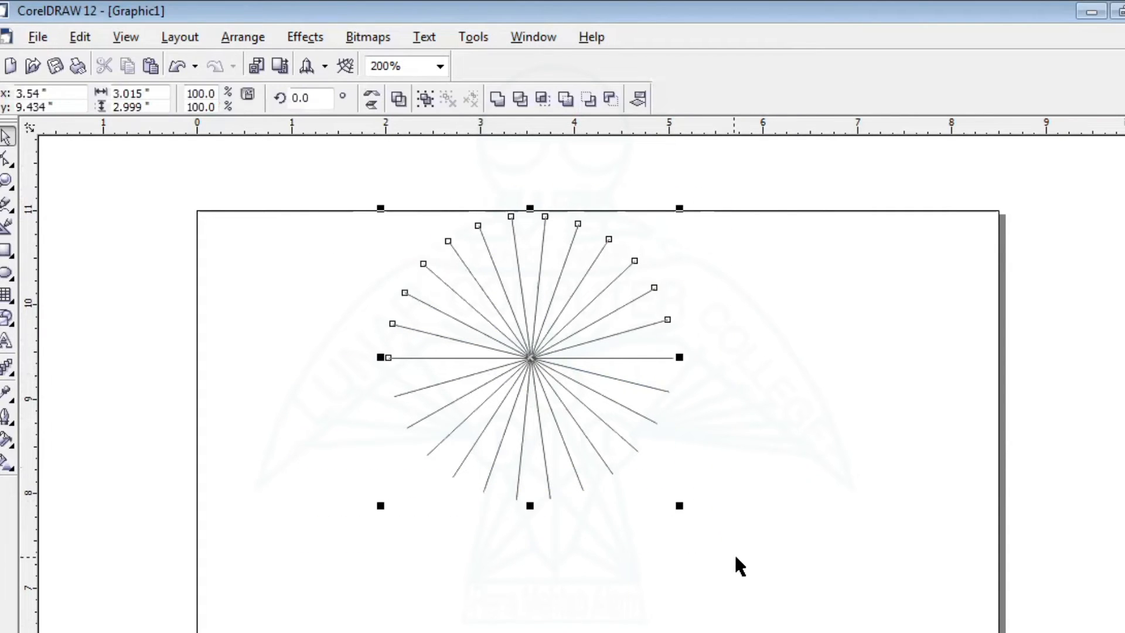
{"action": "left_click_drag", "start_coordinate": [528, 359], "coordinate": [549, 396]}
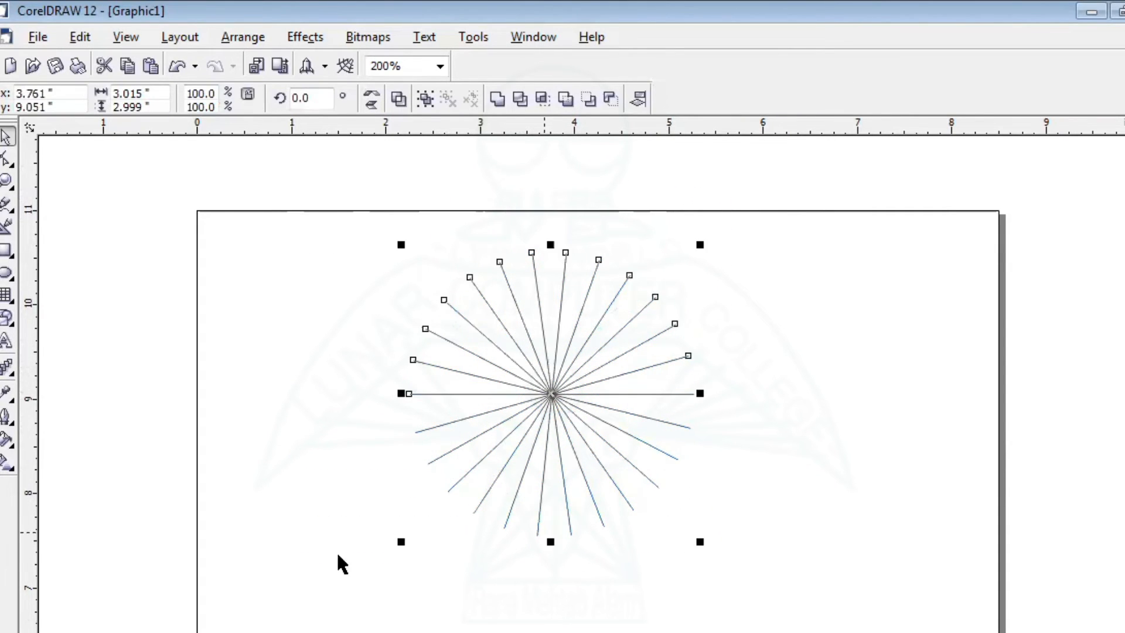
{"action": "key", "text": "Escape"}
- Select all the starburst's lines and try yellow, green, blue, red, orange and brown outlines, finishing with dark blue
{"action": "left_click_drag", "start_coordinate": [339, 220], "coordinate": [689, 542]}
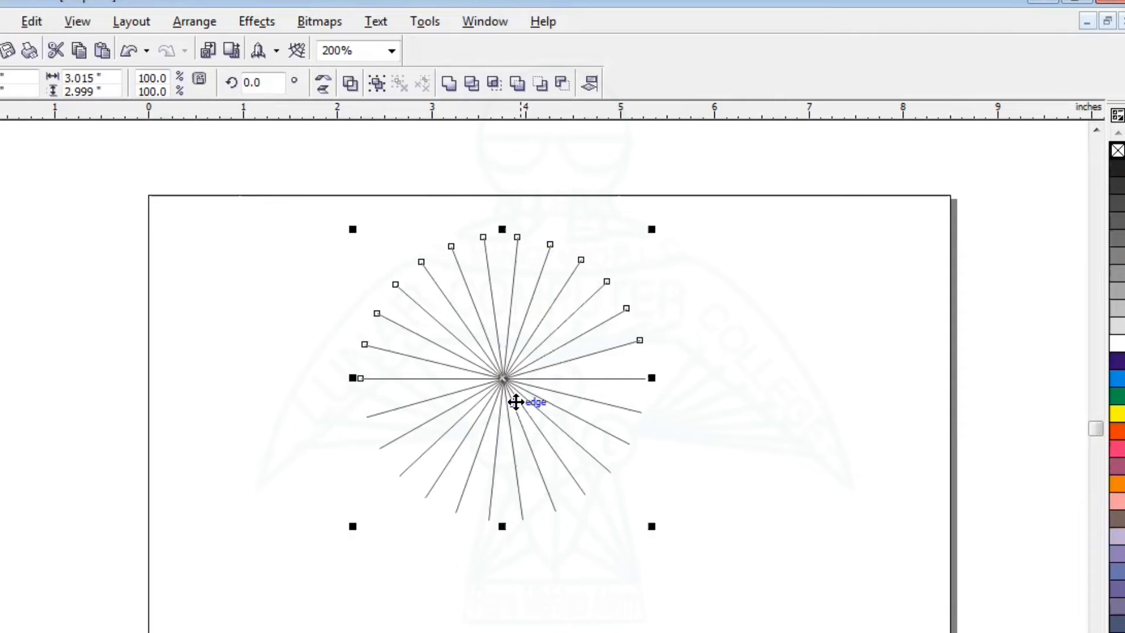
{"action": "right_click", "coordinate": [1118, 421]}
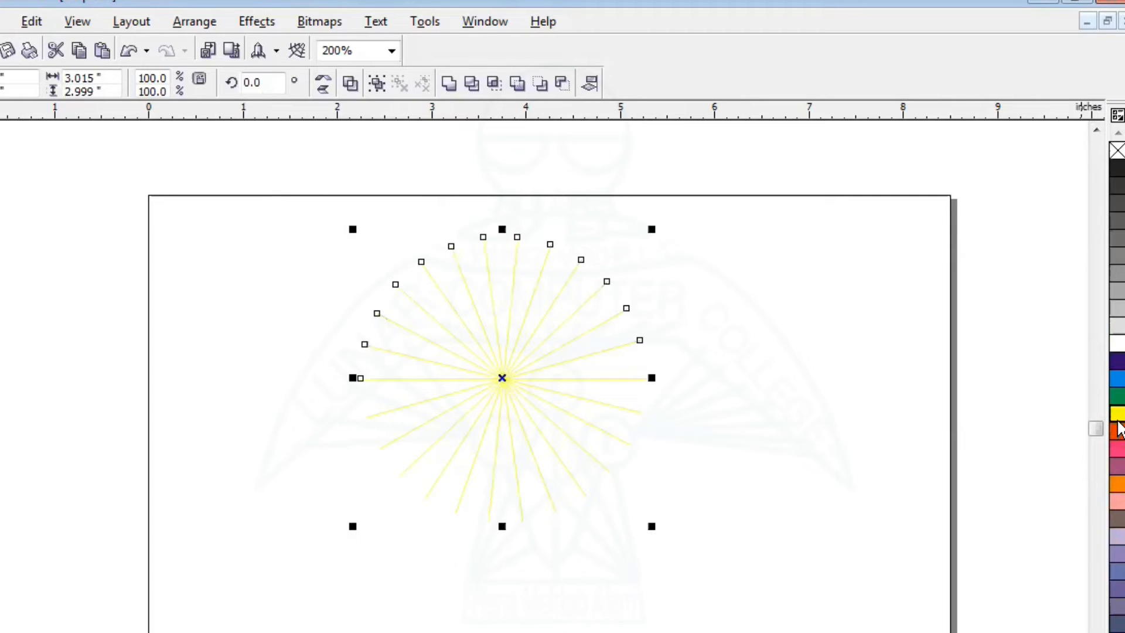
{"action": "right_click", "coordinate": [1117, 399]}
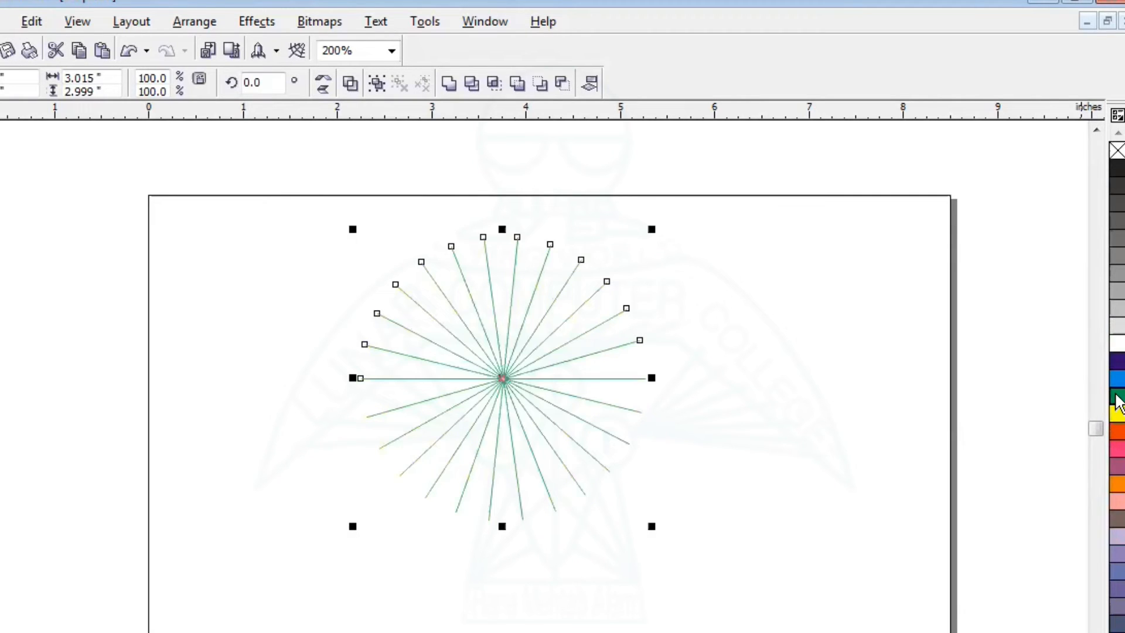
{"action": "right_click", "coordinate": [1117, 378]}
{"action": "right_click", "coordinate": [1117, 361]}
{"action": "right_click", "coordinate": [1119, 433]}
{"action": "right_click", "coordinate": [1118, 484]}
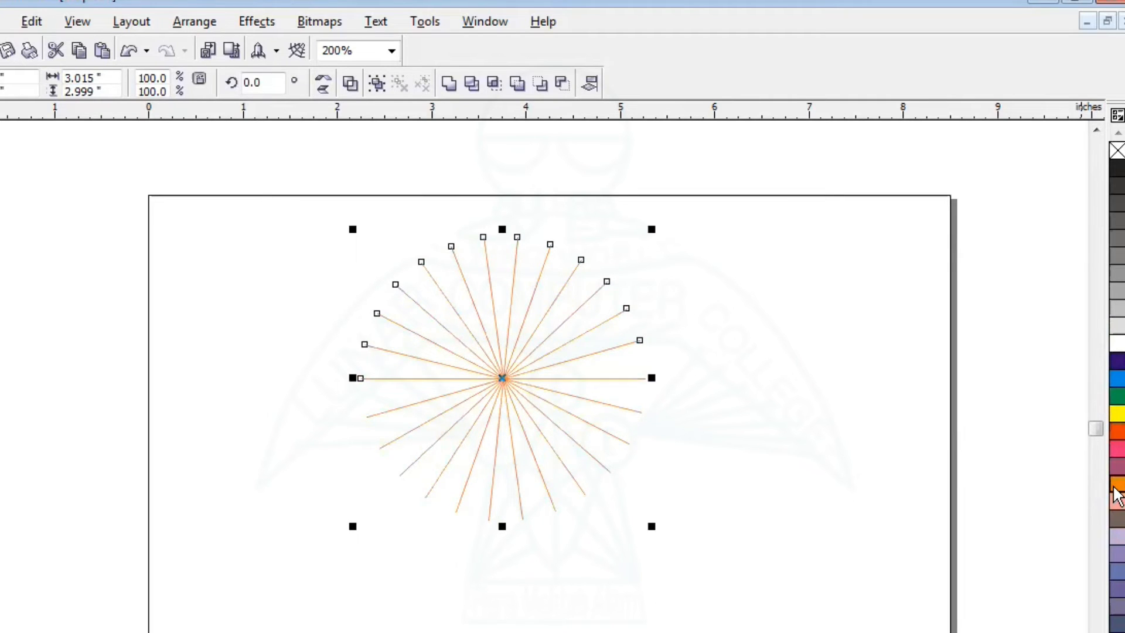
{"action": "right_click", "coordinate": [1117, 519]}
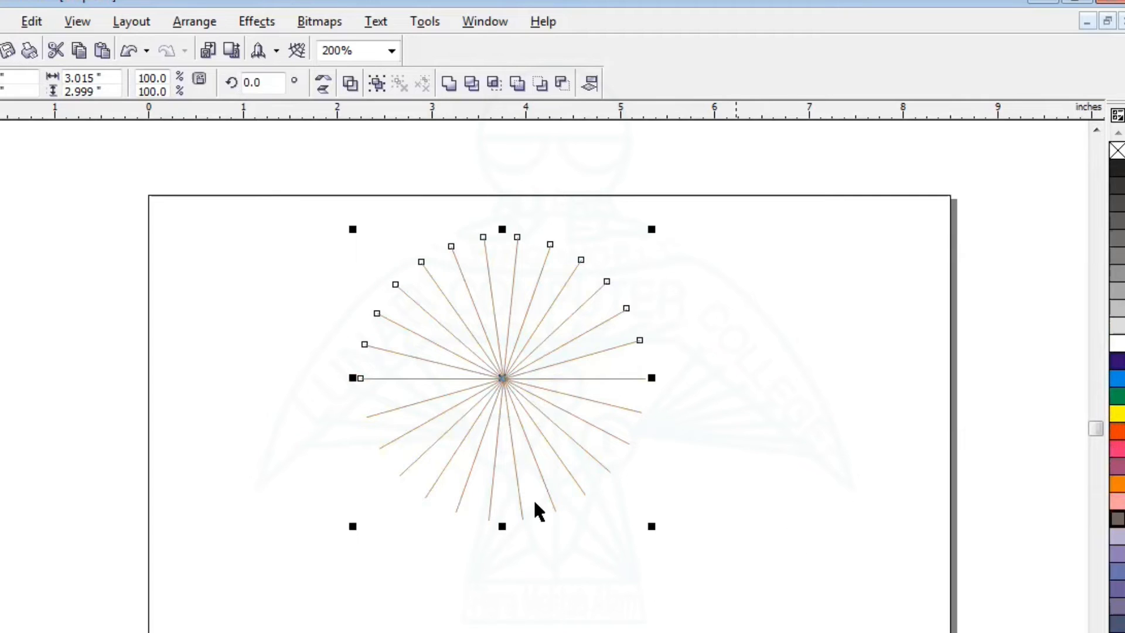
{"action": "right_click", "coordinate": [1117, 371]}
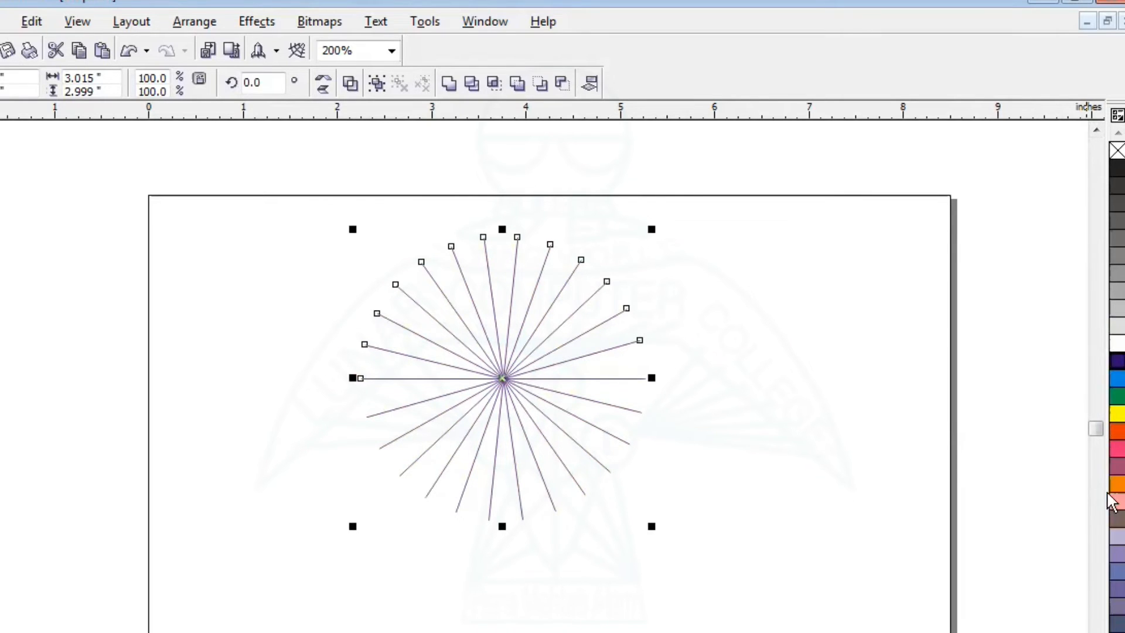
- Give the starburst lines a grey-brown outline, reselect the whole starburst and delete it
{"action": "right_click", "coordinate": [1117, 524]}
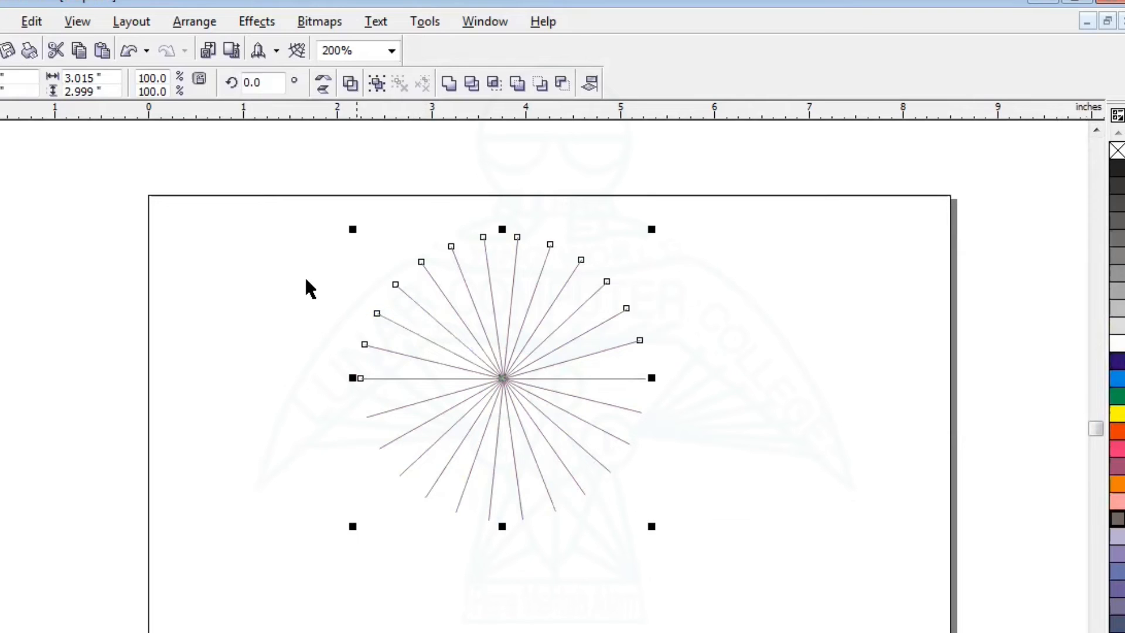
{"action": "left_click", "coordinate": [275, 290]}
{"action": "left_click_drag", "start_coordinate": [288, 205], "coordinate": [716, 573]}
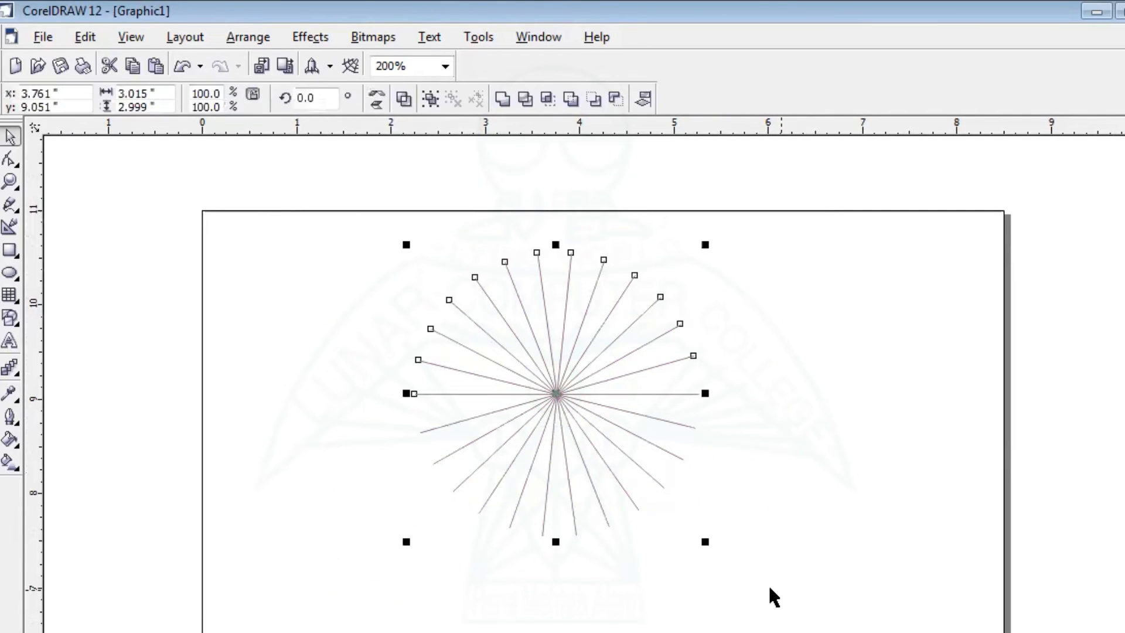
{"action": "key", "text": "Delete"}
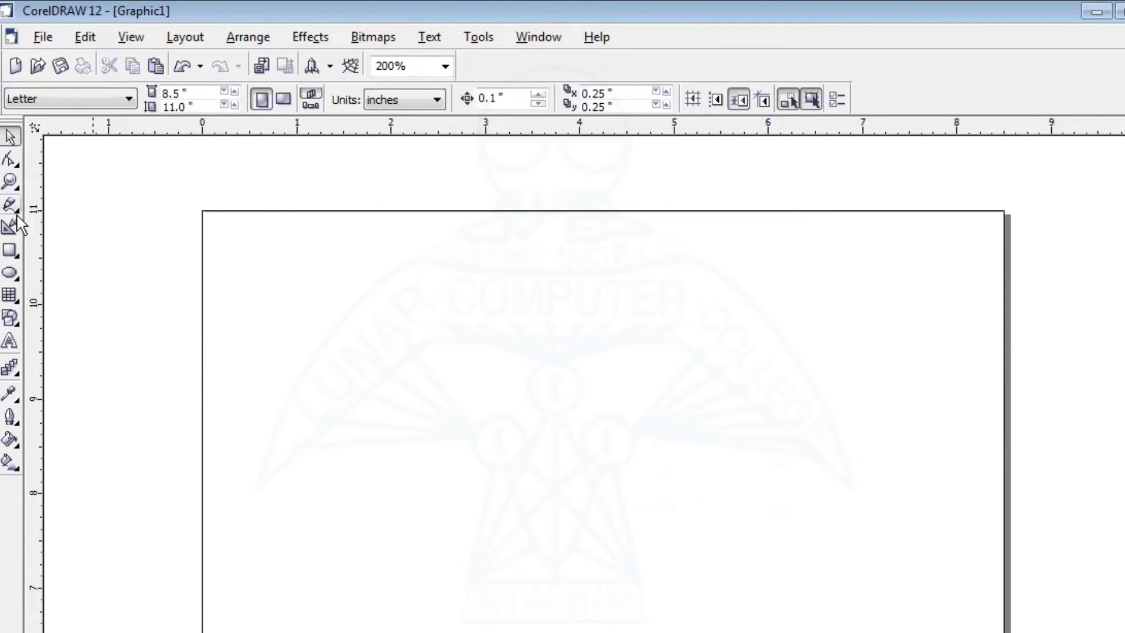
- Draw a closed hook-shaped outline of 18 straight segments, about 3.6" wide and 2.9" high, with the Bezier tool
{"action": "left_click", "coordinate": [15, 207]}
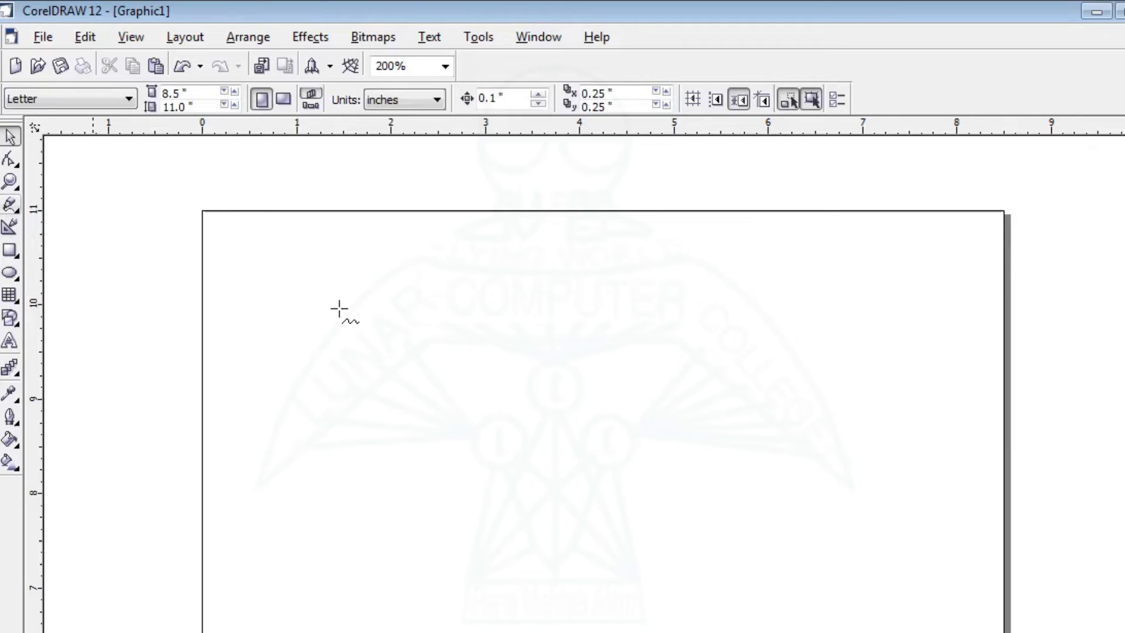
{"action": "left_click", "coordinate": [13, 210]}
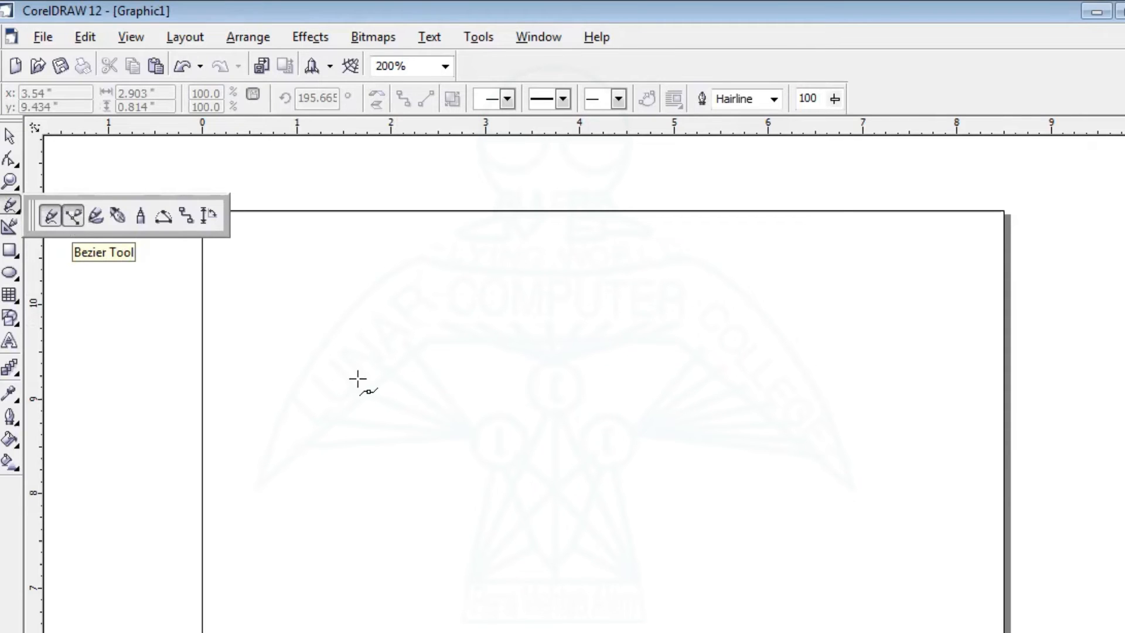
{"action": "left_click", "coordinate": [71, 218]}
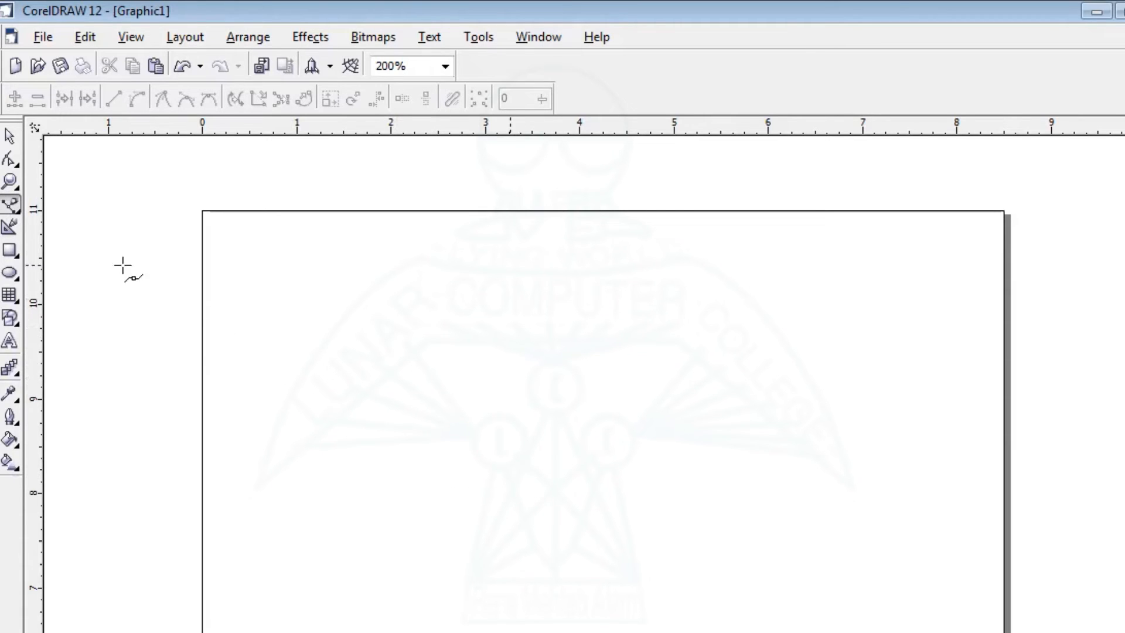
{"action": "left_click", "coordinate": [439, 467]}
{"action": "left_click", "coordinate": [502, 368]}
{"action": "left_click", "coordinate": [630, 315]}
{"action": "left_click", "coordinate": [693, 365]}
{"action": "left_click", "coordinate": [748, 462]}
{"action": "left_click", "coordinate": [779, 531]}
{"action": "left_click", "coordinate": [725, 573]}
{"action": "left_click", "coordinate": [646, 590]}
{"action": "left_click", "coordinate": [569, 591]}
{"action": "left_click", "coordinate": [603, 557]}
{"action": "left_click", "coordinate": [640, 515]}
{"action": "left_click", "coordinate": [671, 457]}
{"action": "left_click", "coordinate": [667, 407]}
{"action": "left_click", "coordinate": [626, 390]}
{"action": "left_click", "coordinate": [601, 403]}
{"action": "left_click", "coordinate": [577, 437]}
{"action": "left_click", "coordinate": [543, 479]}
{"action": "left_click", "coordinate": [486, 510]}
{"action": "left_click", "coordinate": [439, 466]}
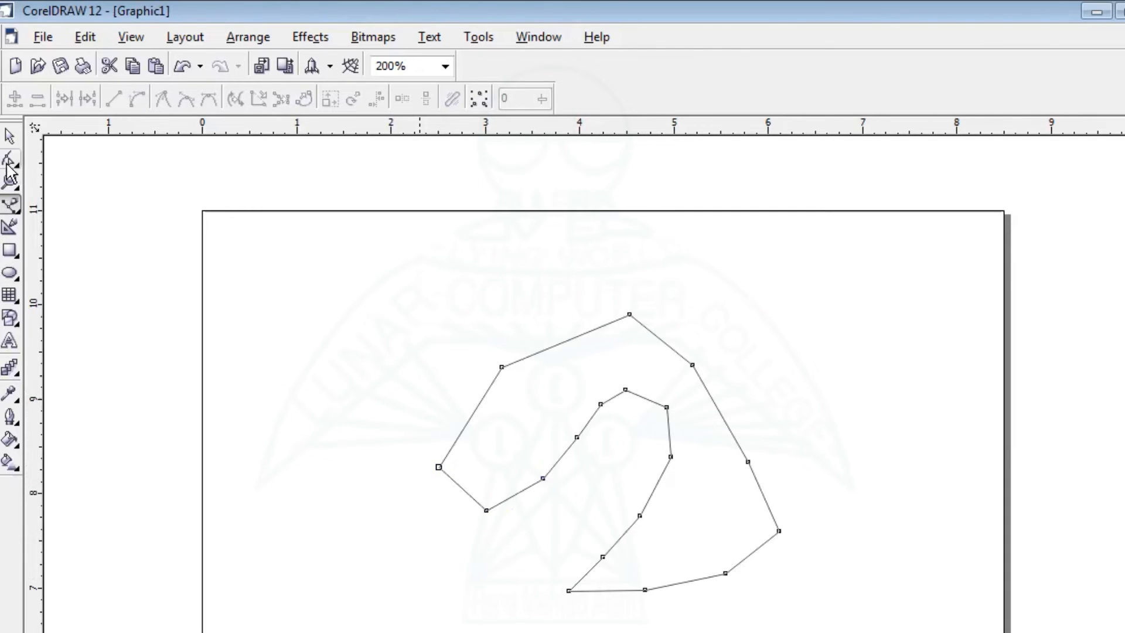
- Move the closed hook shape up and left so its centre is at about x 3.69", y 8.91"
{"action": "left_click", "coordinate": [10, 136]}
{"action": "left_click", "coordinate": [519, 514]}
{"action": "left_click_drag", "start_coordinate": [503, 498], "coordinate": [427, 428]}
{"action": "left_click_drag", "start_coordinate": [531, 382], "coordinate": [547, 407]}
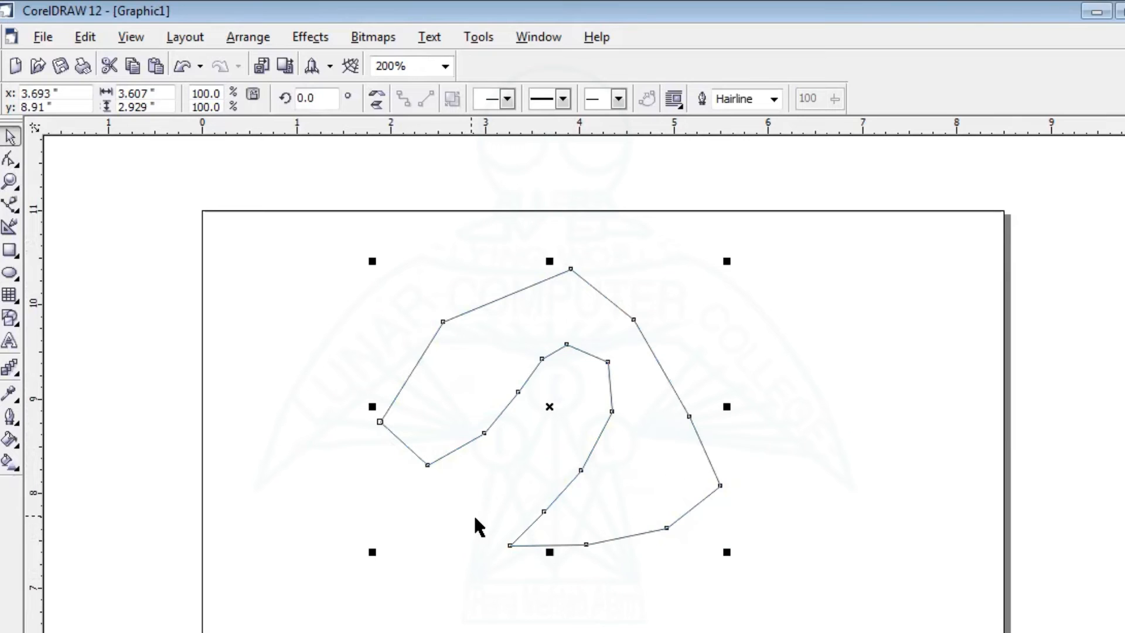
- Fill the hook shape with orange-red, check it deselected, and select it again
{"action": "left_click", "coordinate": [1124, 446]}
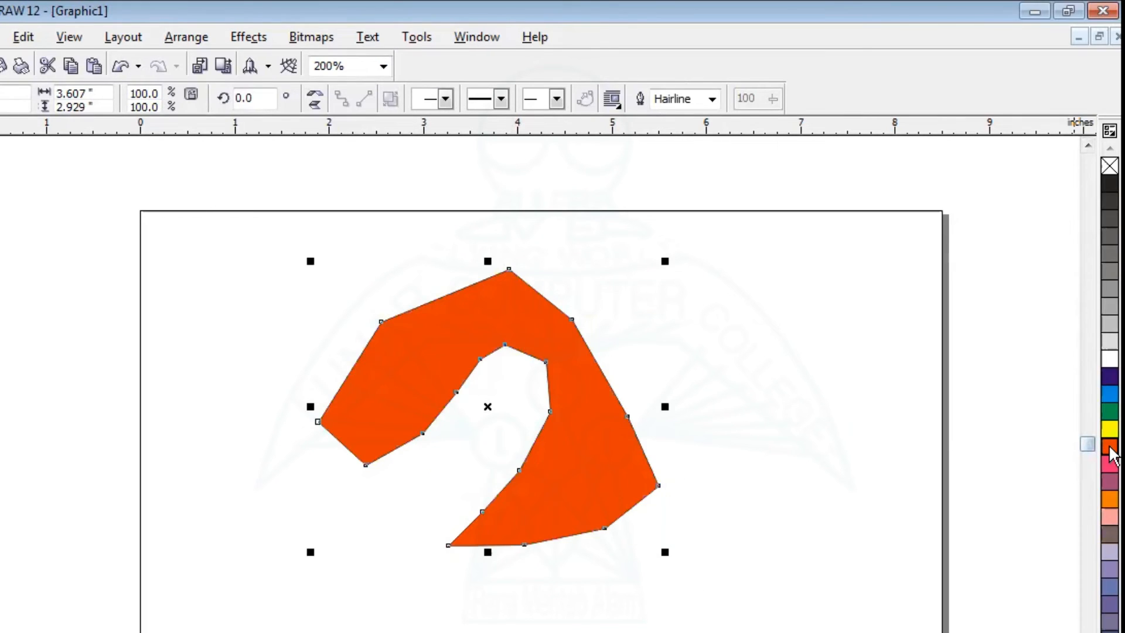
{"action": "left_click", "coordinate": [541, 592]}
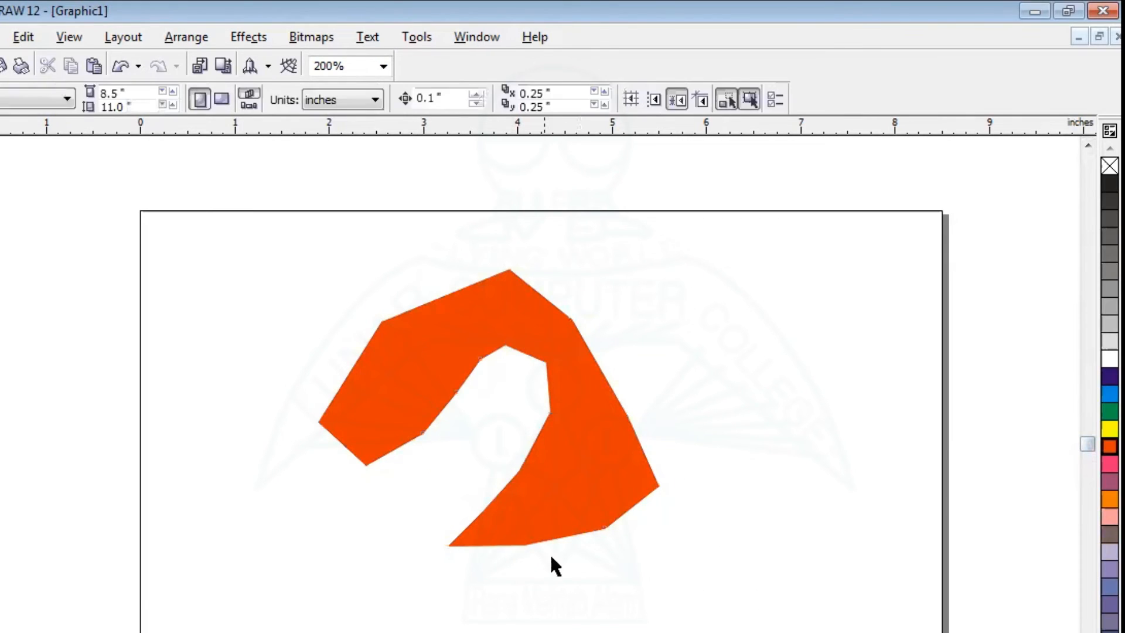
{"action": "left_click", "coordinate": [516, 577]}
{"action": "left_click", "coordinate": [539, 512]}
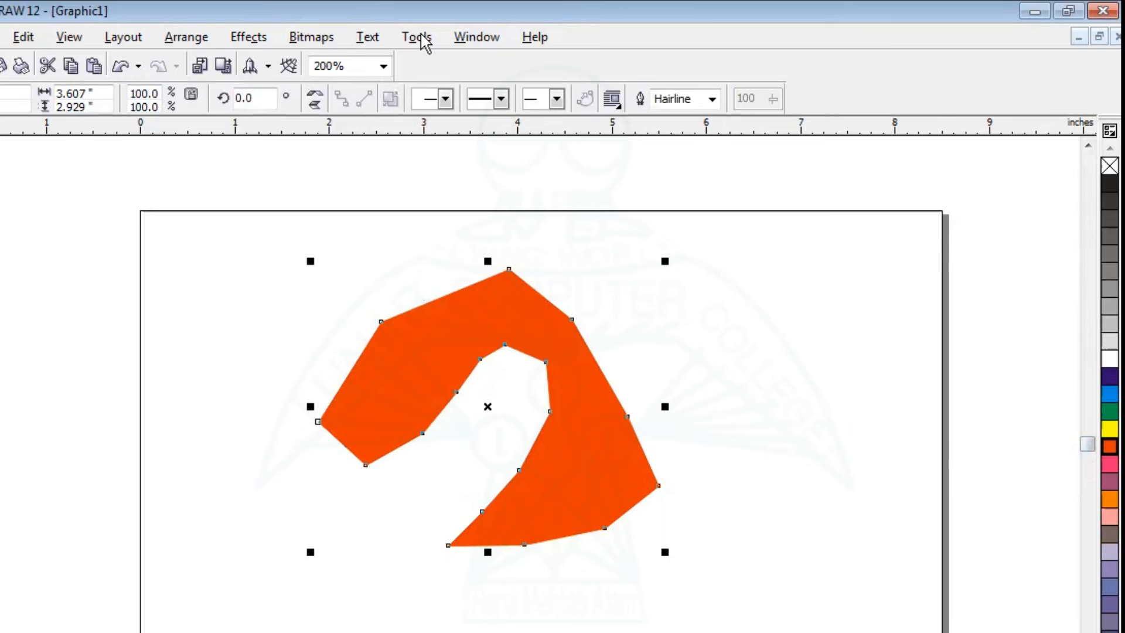
{"action": "left_click", "coordinate": [399, 381]}
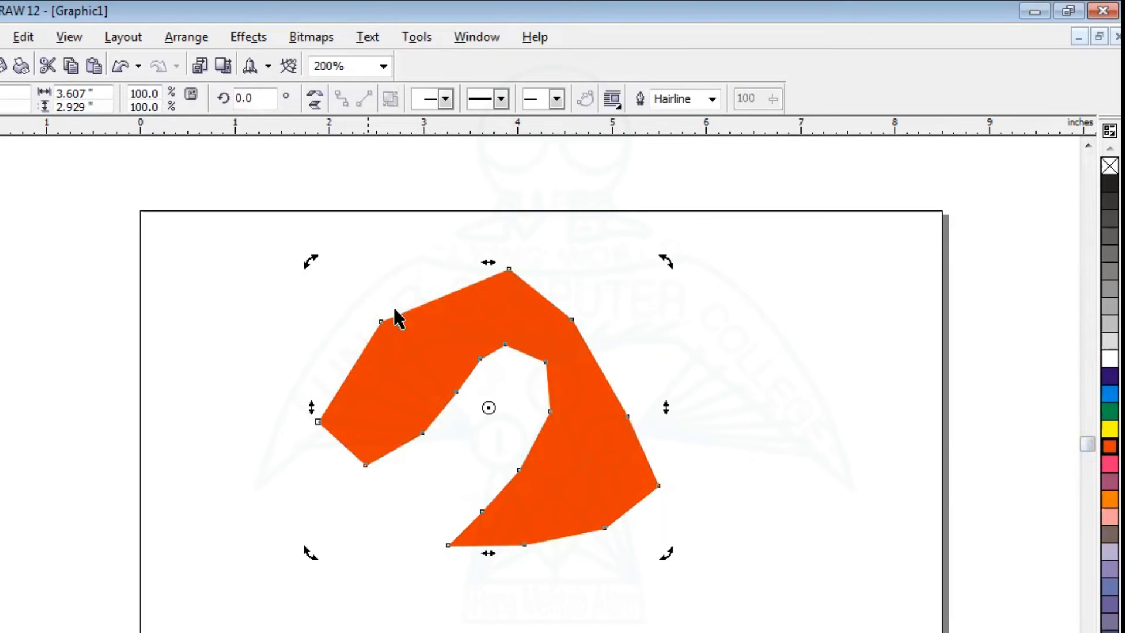
{"action": "left_click", "coordinate": [518, 603]}
{"action": "left_click", "coordinate": [594, 476]}
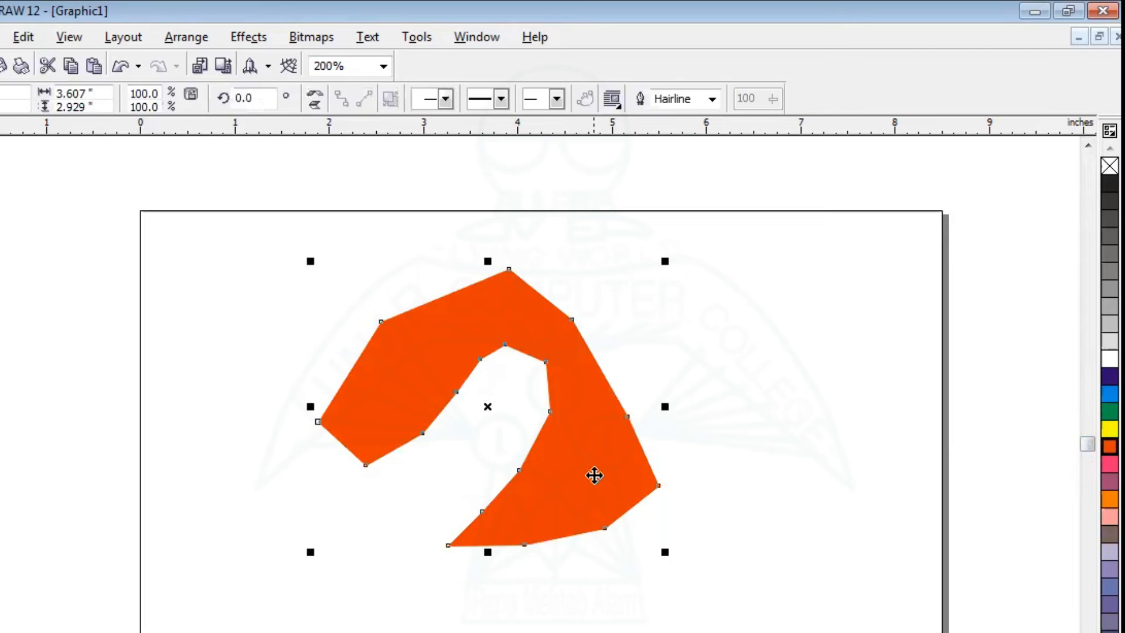
- Give the hook shape a black outline, try a 2.0 pt width, and set the width to 4.0 pt
{"action": "right_click", "coordinate": [1109, 187]}
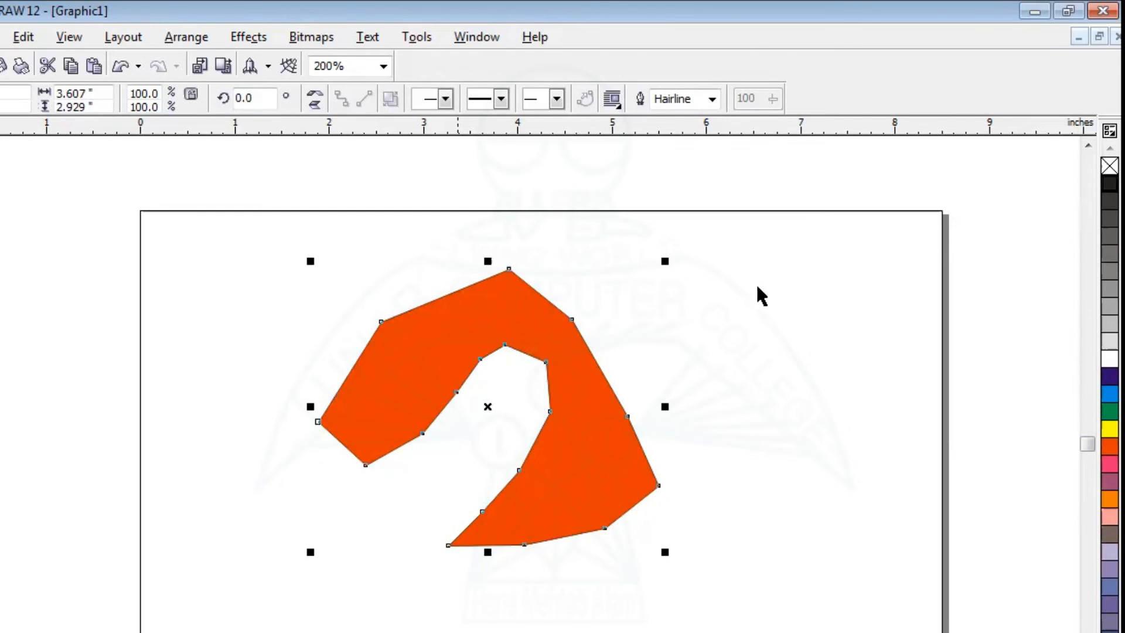
{"action": "left_click", "coordinate": [711, 99]}
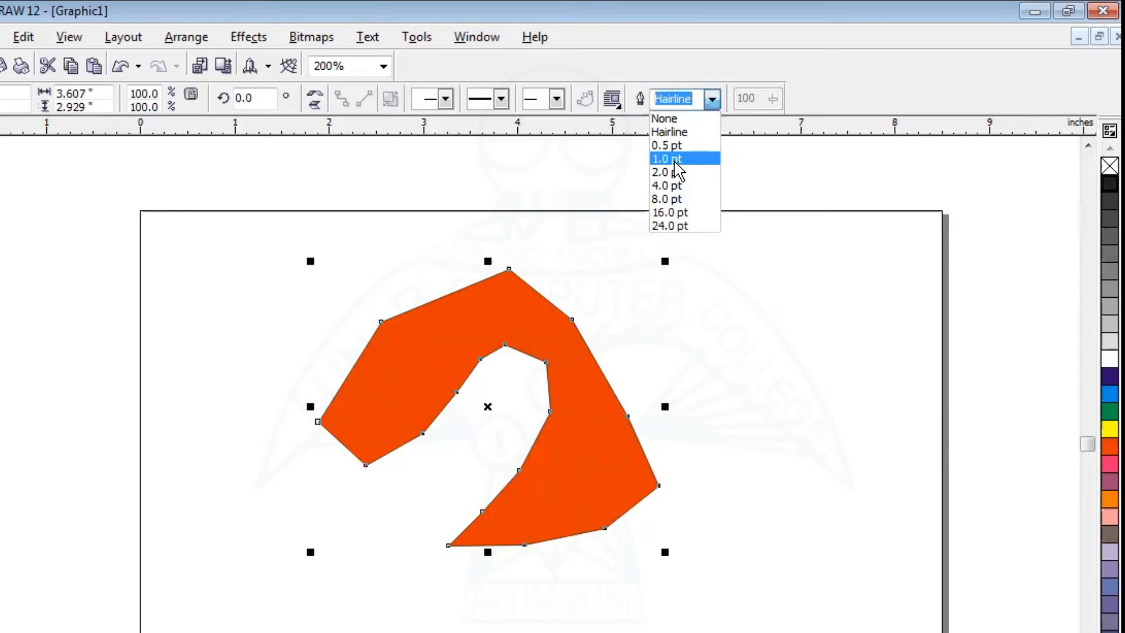
{"action": "left_click", "coordinate": [675, 172]}
{"action": "left_click", "coordinate": [712, 101]}
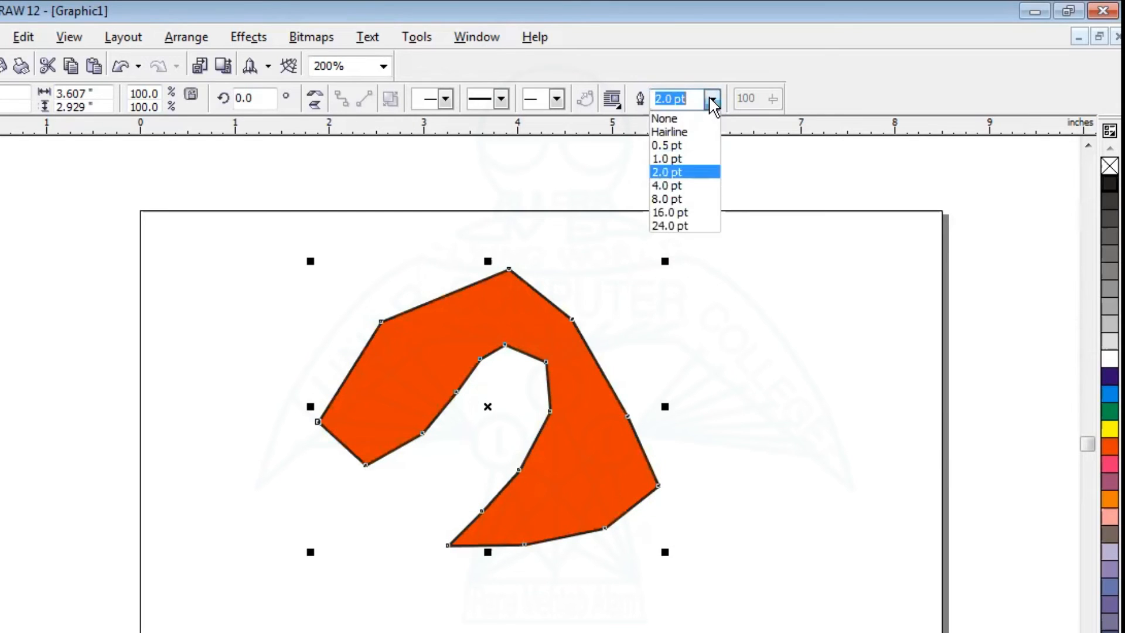
{"action": "left_click", "coordinate": [672, 186]}
{"action": "left_click", "coordinate": [661, 611]}
{"action": "left_click", "coordinate": [603, 503]}
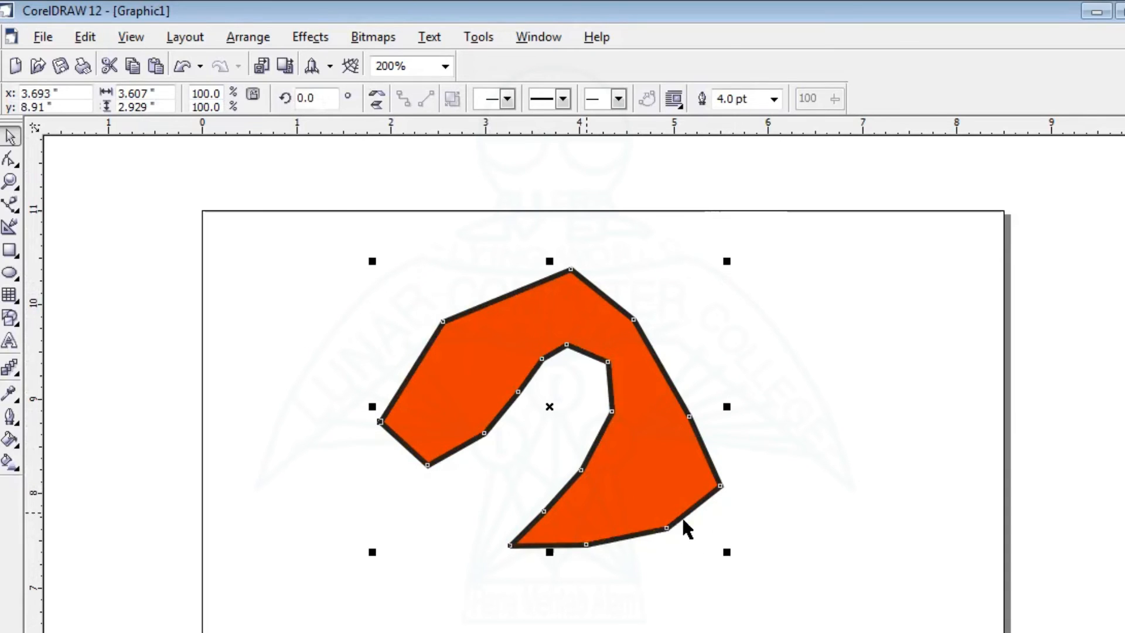
- Delete the hook shape's rightmost corner node with the Shape tool
{"action": "left_click", "coordinate": [10, 159]}
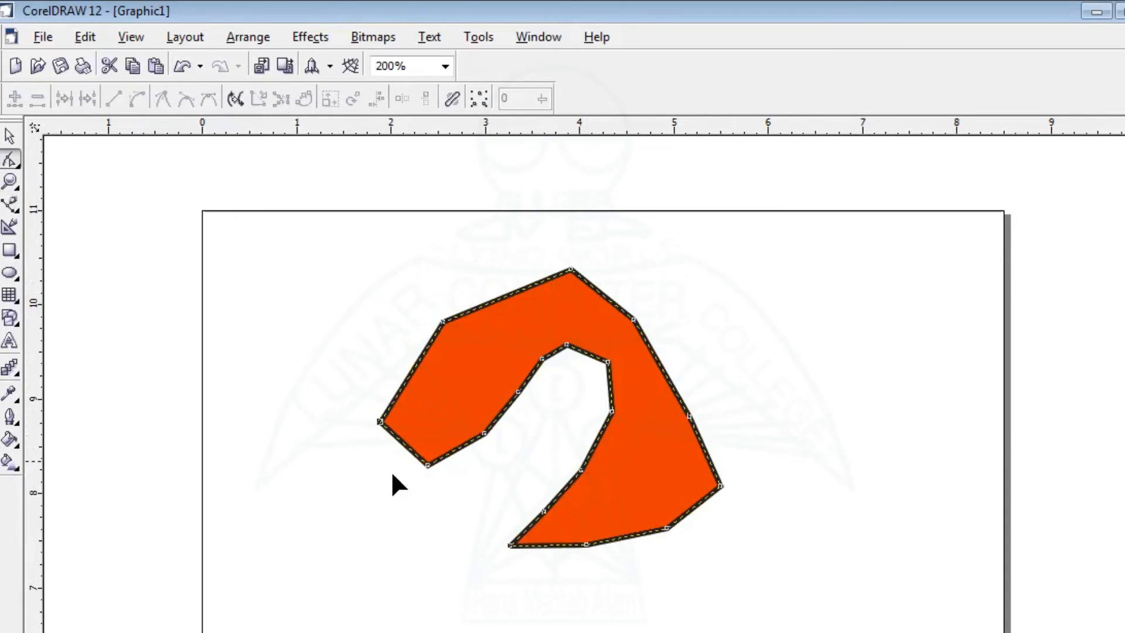
{"action": "mouse_move", "coordinate": [718, 483]}
{"action": "left_mouse_down"}
{"action": "mouse_move", "coordinate": [747, 497]}
{"action": "mouse_move", "coordinate": [725, 484]}
{"action": "left_mouse_up"}
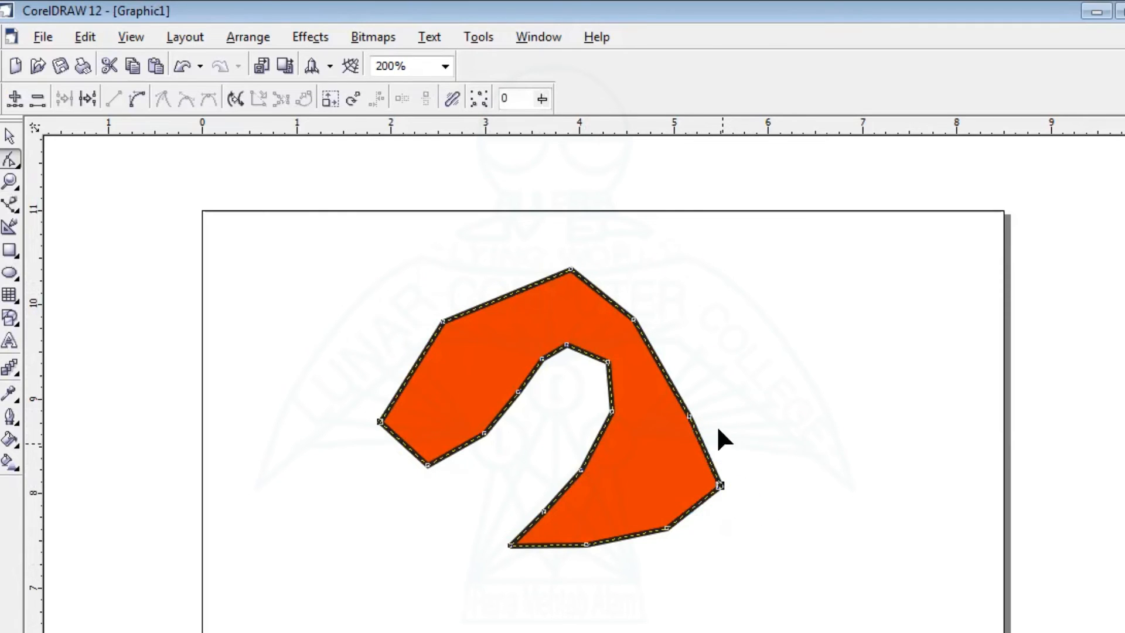
{"action": "left_click_drag", "start_coordinate": [779, 423], "coordinate": [706, 522]}
{"action": "key", "text": "Delete"}
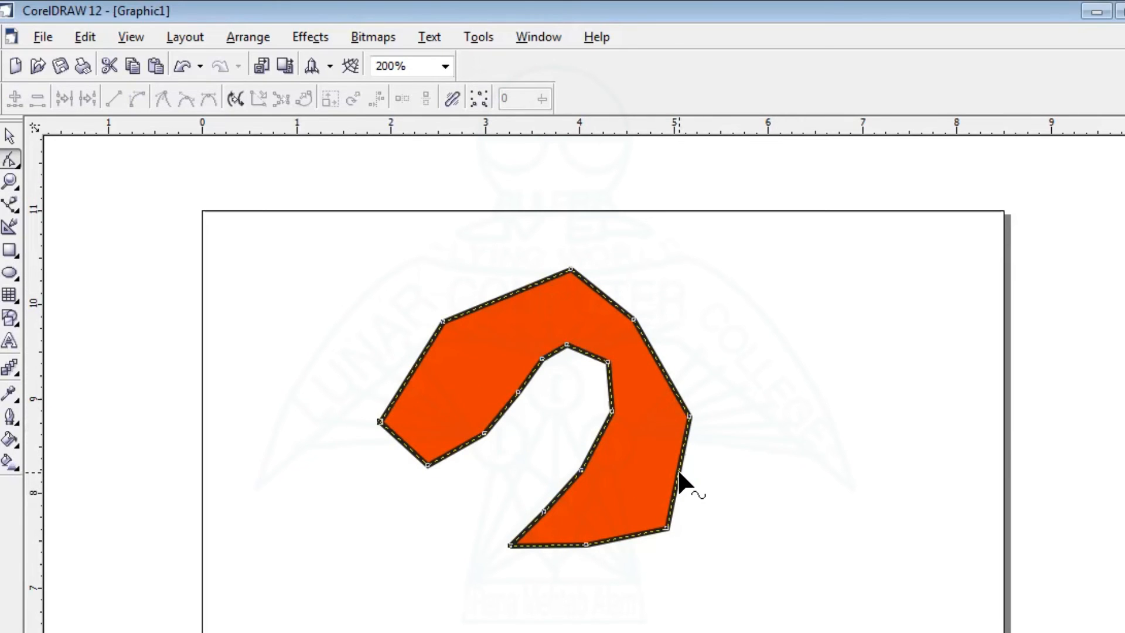
- Pull a new corner node out of the shape's right edge, add a node on each side, and delete them to round the corner
{"action": "left_click_drag", "start_coordinate": [677, 469], "coordinate": [716, 479]}
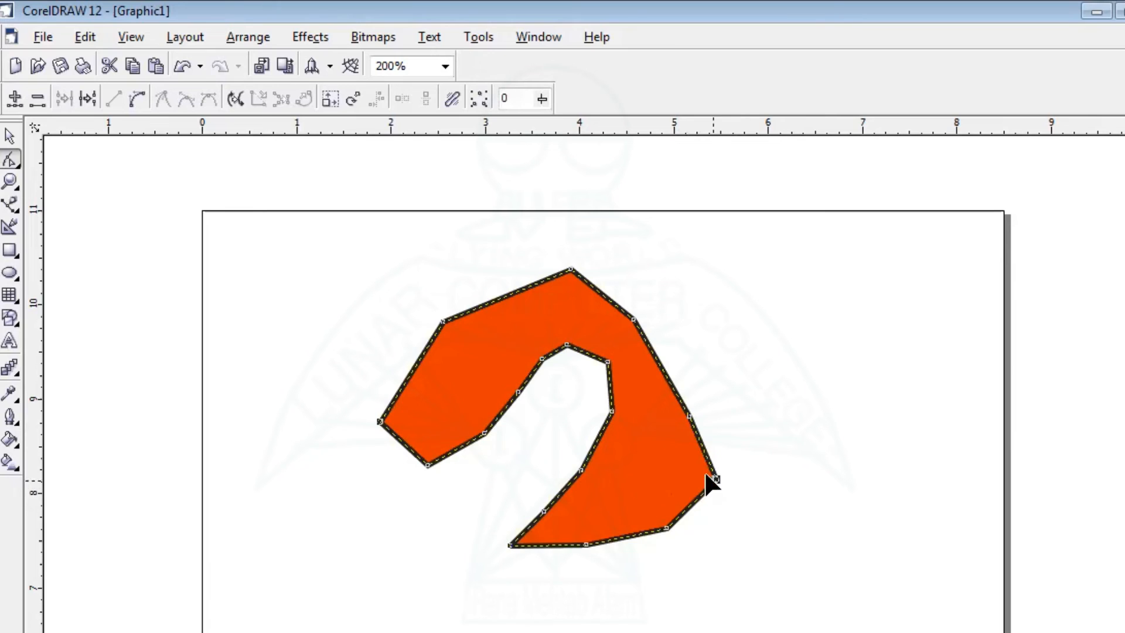
{"action": "double_click", "coordinate": [704, 450]}
{"action": "double_click", "coordinate": [701, 491]}
{"action": "left_click_drag", "start_coordinate": [763, 444], "coordinate": [689, 518]}
{"action": "key", "text": "Delete"}
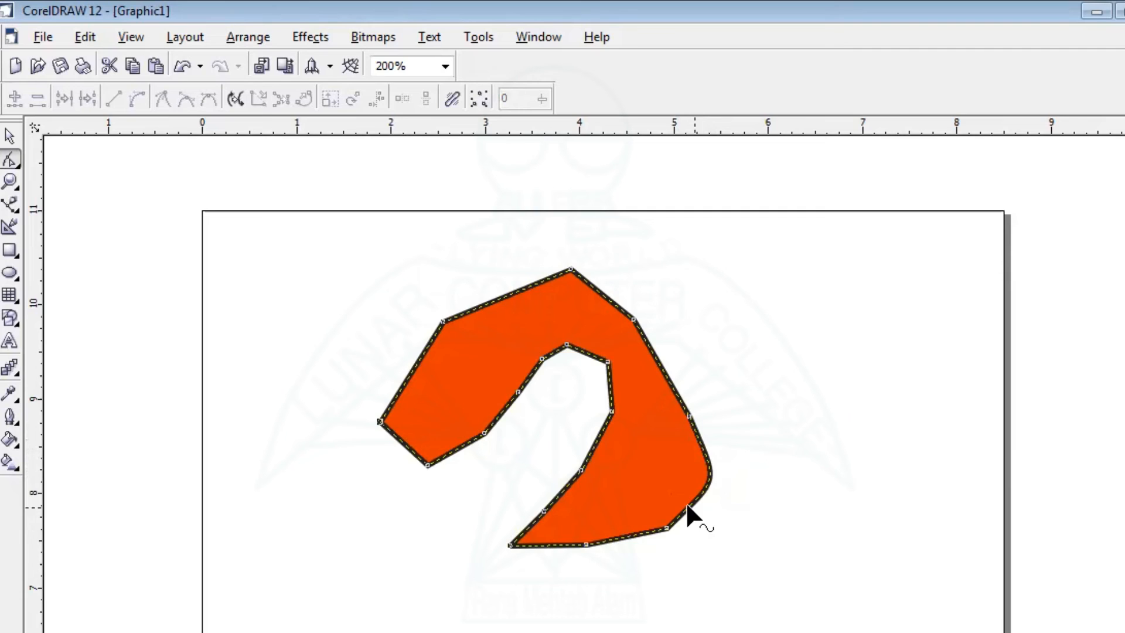
- Examine the rounded corner and the outline nodes around the hook shape at several magnifications
{"action": "scroll", "coordinate": [704, 486], "scroll_direction": "up", "scroll_amount": 3}
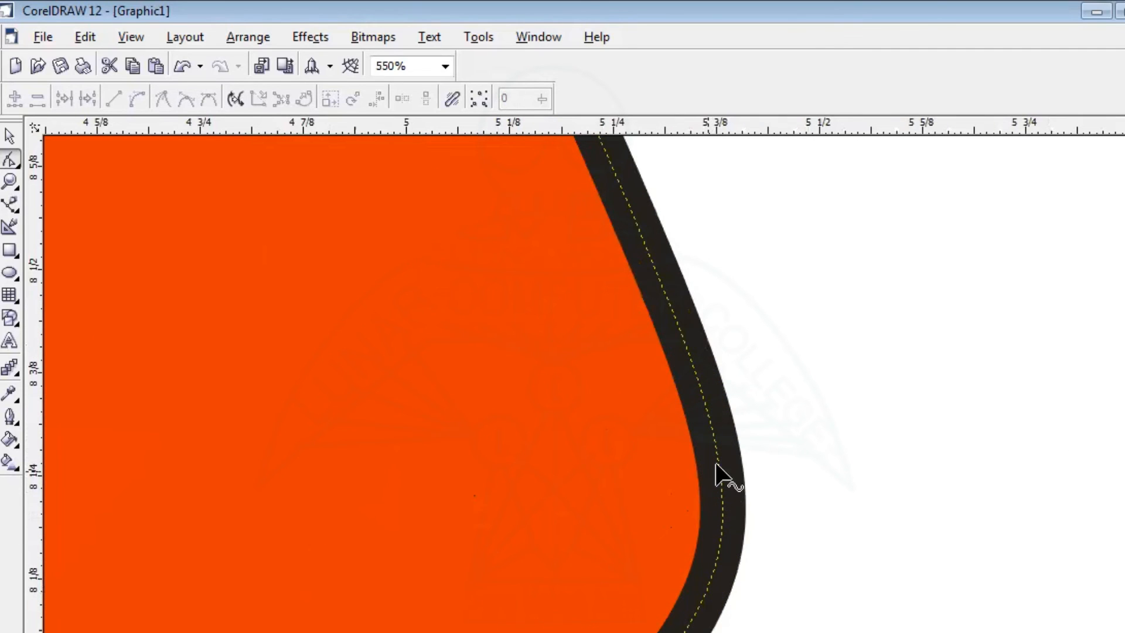
{"action": "scroll", "coordinate": [716, 415], "scroll_direction": "up", "scroll_amount": 3}
{"action": "scroll", "coordinate": [716, 415], "scroll_direction": "down", "scroll_amount": 6}
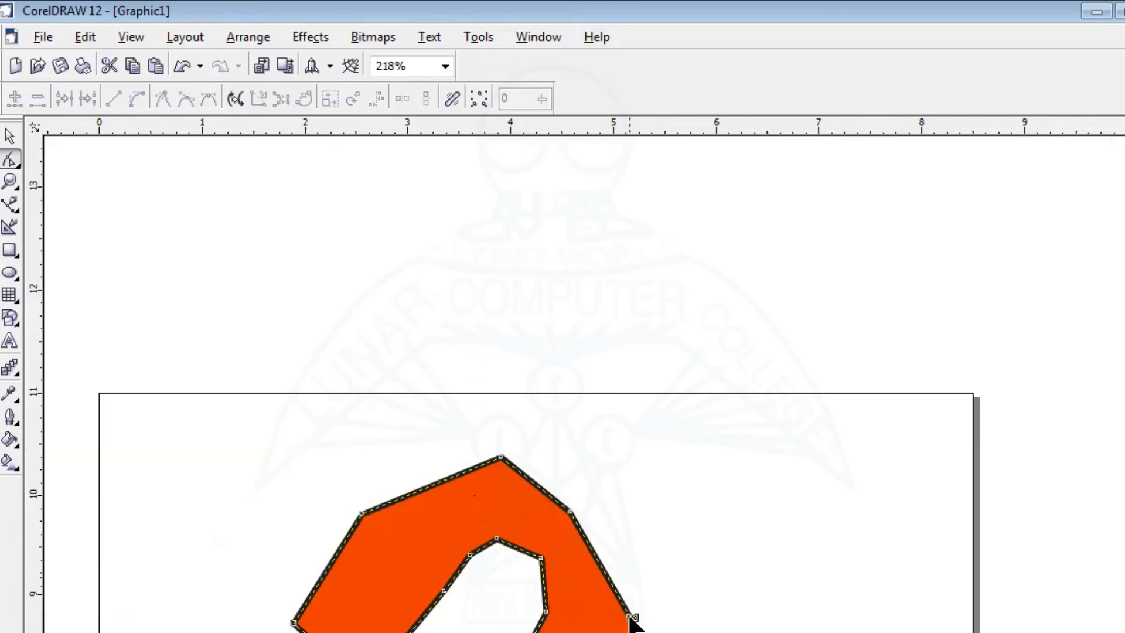
{"action": "scroll", "coordinate": [632, 622], "scroll_direction": "up", "scroll_amount": 3}
{"action": "scroll", "coordinate": [794, 626], "scroll_direction": "down", "scroll_amount": 5}
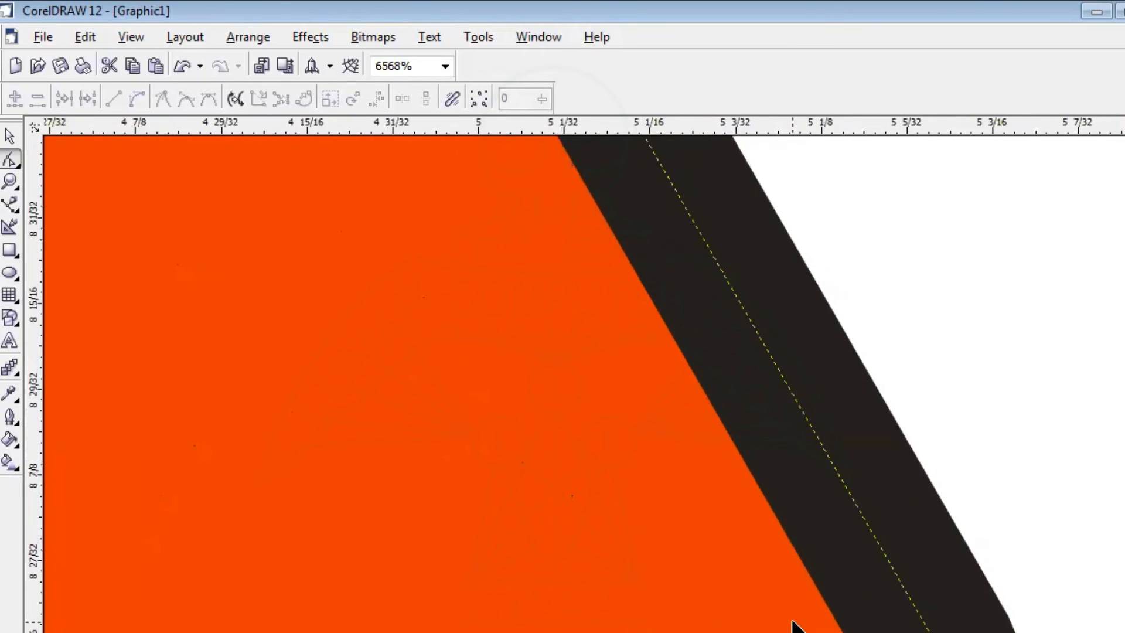
{"action": "scroll", "coordinate": [797, 626], "scroll_direction": "up", "scroll_amount": 3}
{"action": "scroll", "coordinate": [797, 625], "scroll_direction": "down", "scroll_amount": 3}
{"action": "scroll", "coordinate": [797, 626], "scroll_direction": "up", "scroll_amount": 3}
{"action": "scroll", "coordinate": [815, 626], "scroll_direction": "down", "scroll_amount": 3}
{"action": "scroll", "coordinate": [815, 626], "scroll_direction": "down", "scroll_amount": 1}
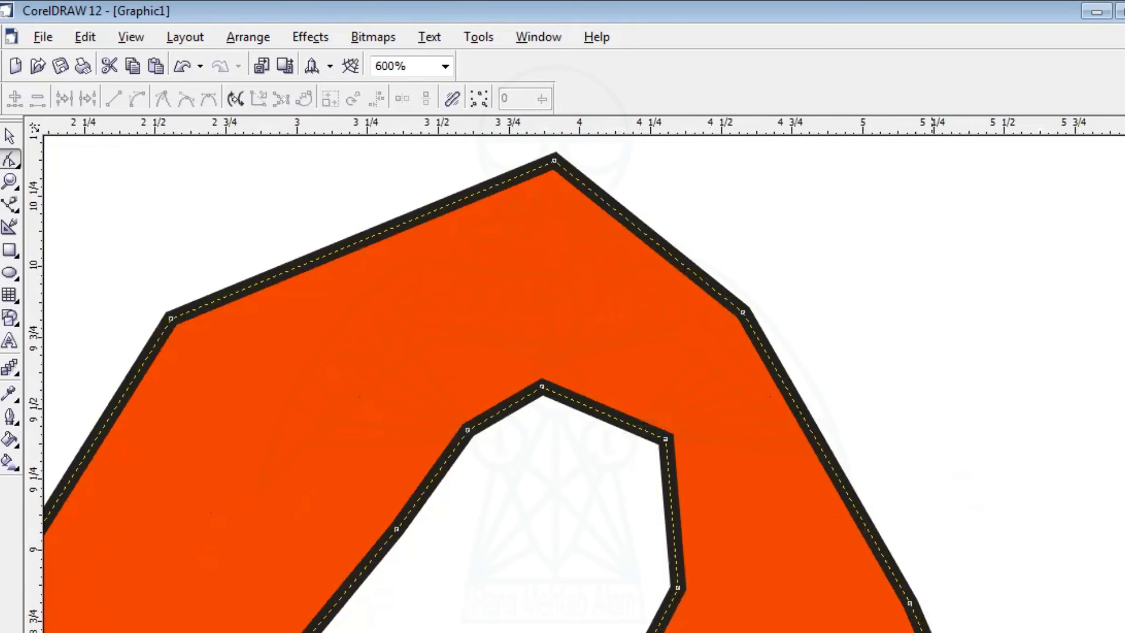
{"action": "scroll", "coordinate": [815, 626], "scroll_direction": "up", "scroll_amount": 3}
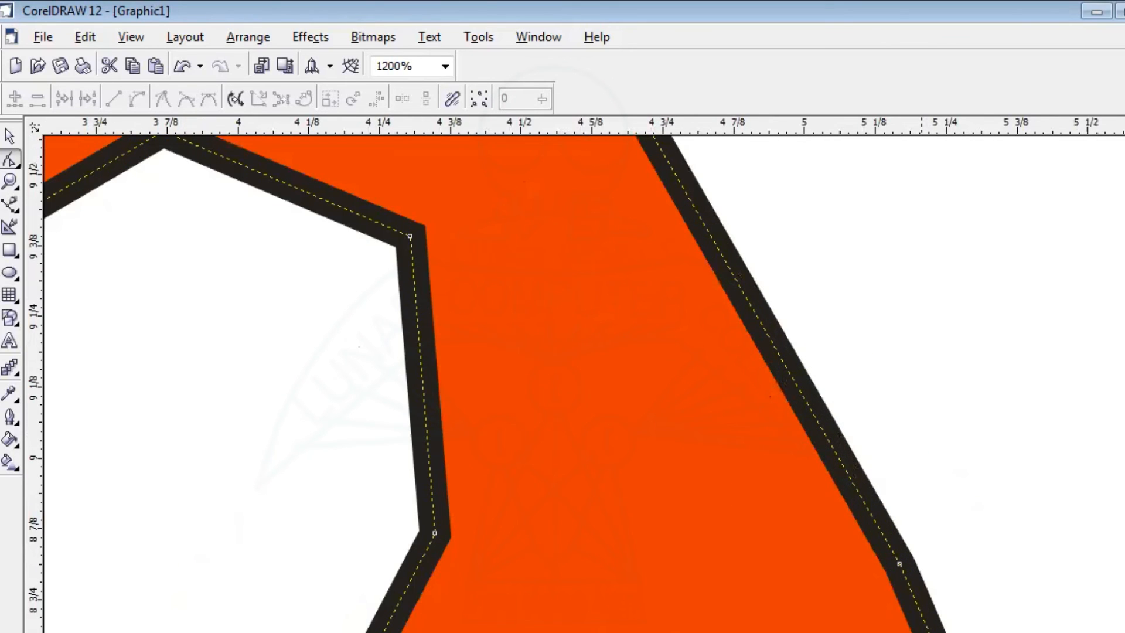
{"action": "scroll", "coordinate": [901, 626], "scroll_direction": "up", "scroll_amount": 4}
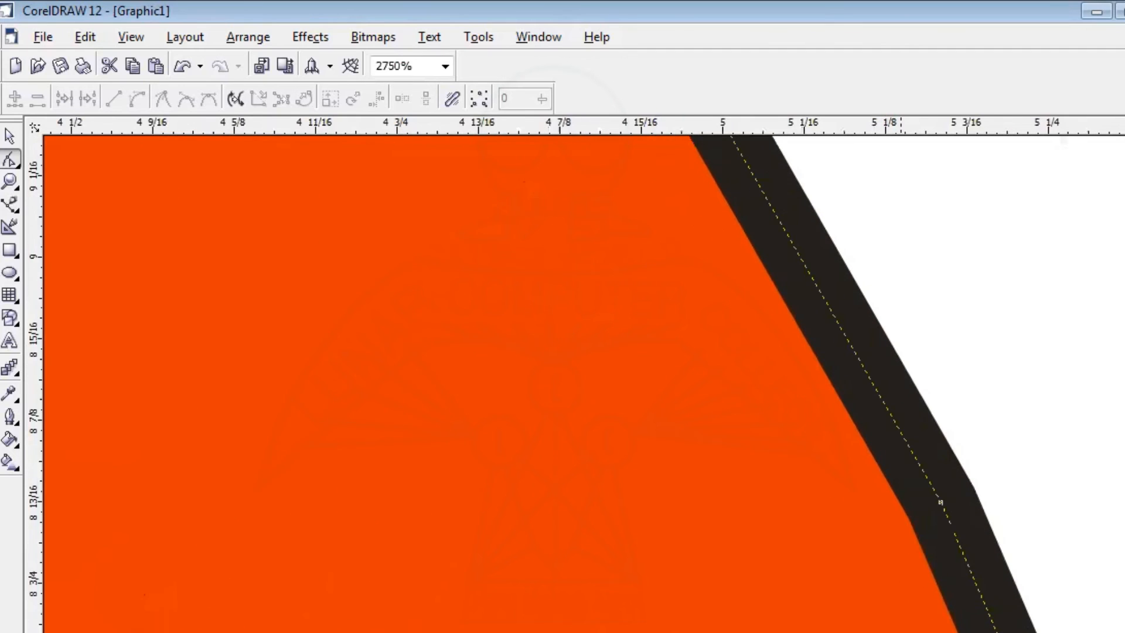
{"action": "scroll", "coordinate": [901, 626], "scroll_direction": "down", "scroll_amount": 8}
{"action": "scroll", "coordinate": [900, 626], "scroll_direction": "up", "scroll_amount": 1}
{"action": "scroll", "coordinate": [901, 626], "scroll_direction": "up", "scroll_amount": 9}
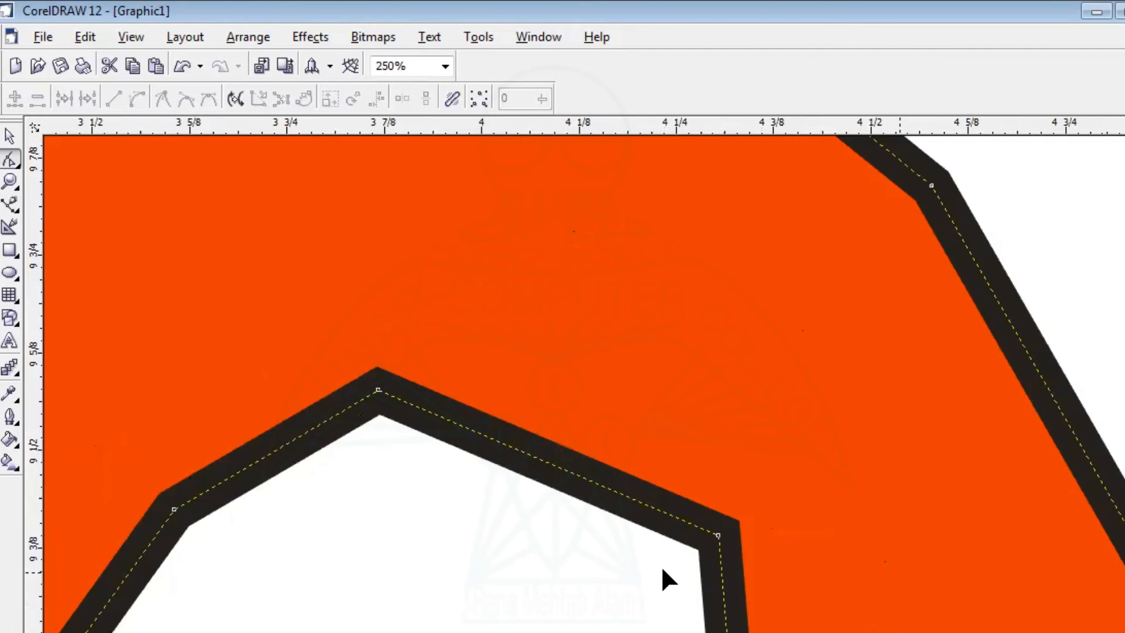
{"action": "scroll", "coordinate": [667, 564], "scroll_direction": "up", "scroll_amount": 2}
{"action": "scroll", "coordinate": [667, 563], "scroll_direction": "up", "scroll_amount": 3}
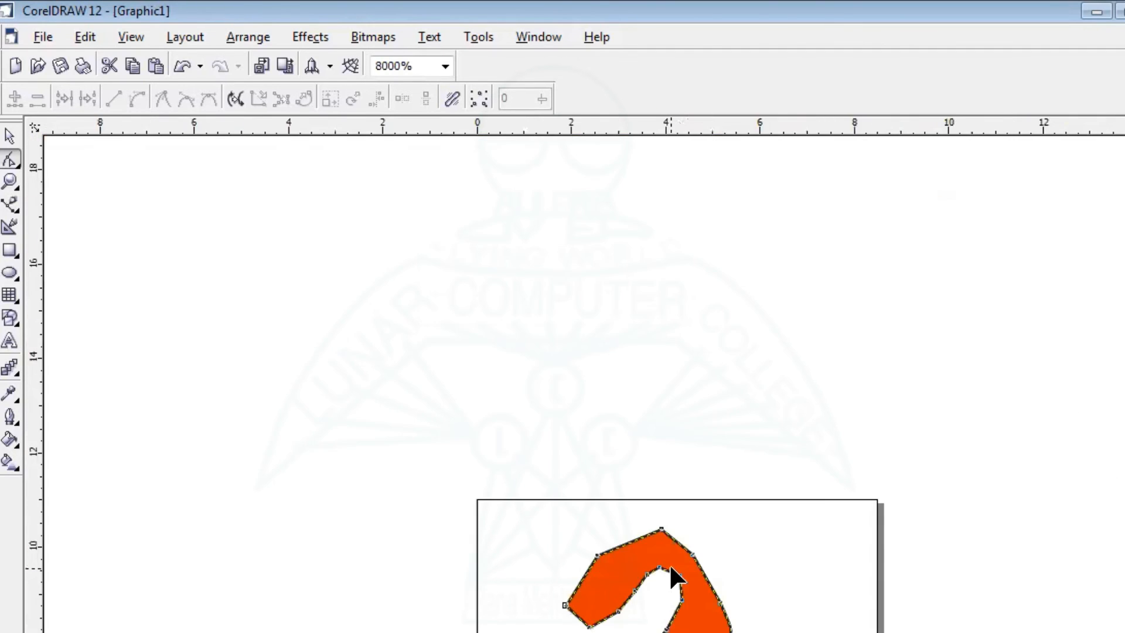
{"action": "scroll", "coordinate": [683, 620], "scroll_direction": "down", "scroll_amount": 15}
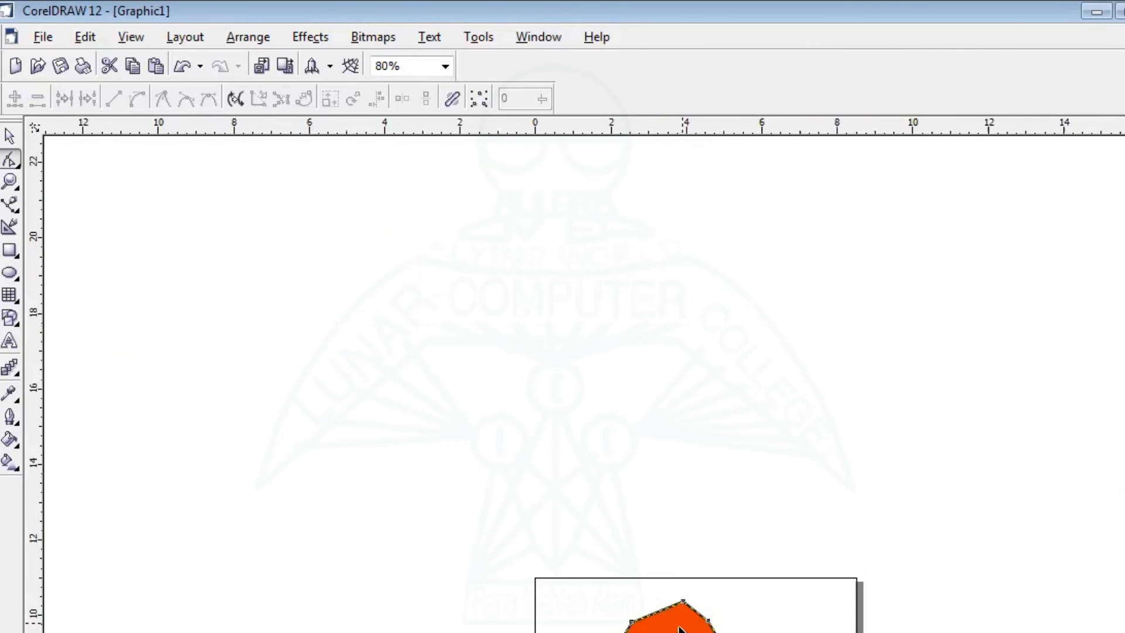
{"action": "scroll", "coordinate": [684, 620], "scroll_direction": "down", "scroll_amount": 3}
{"action": "scroll", "coordinate": [668, 625], "scroll_direction": "up", "scroll_amount": 3}
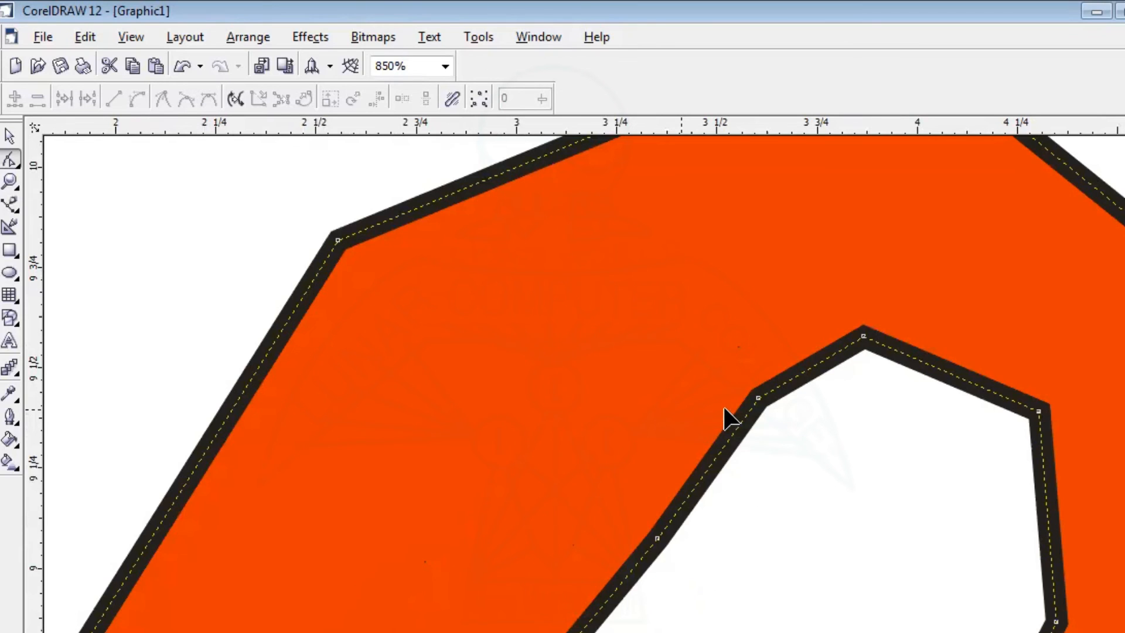
{"action": "scroll", "coordinate": [765, 452], "scroll_direction": "down", "scroll_amount": 4}
{"action": "scroll", "coordinate": [767, 455], "scroll_direction": "up", "scroll_amount": 4}
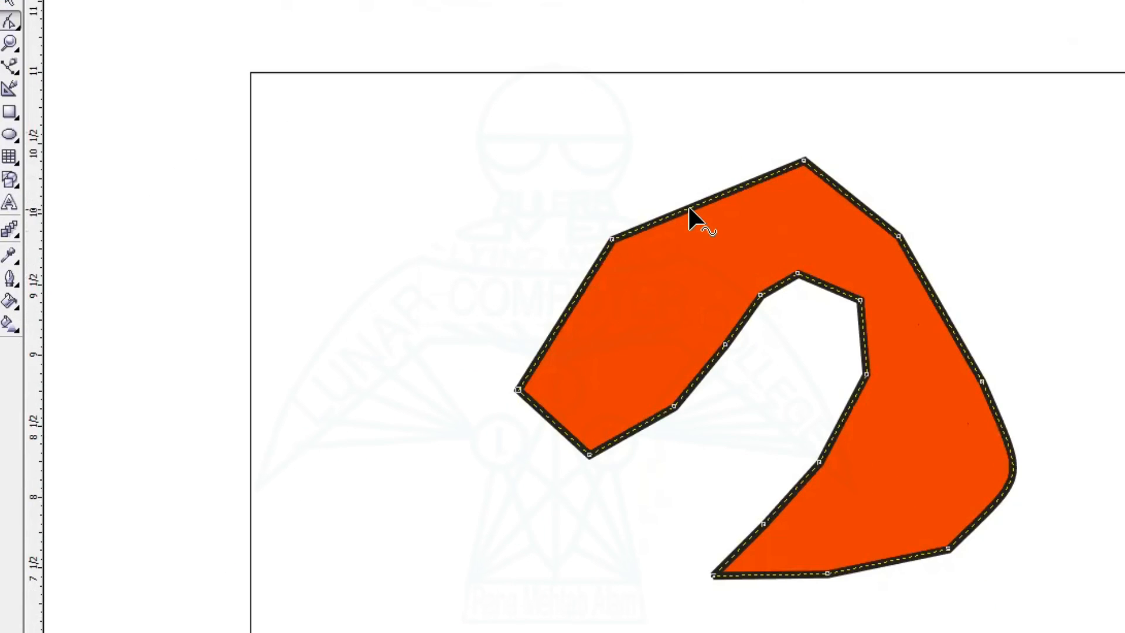
- Add a node midway along the upper-left edge and pull it outward, then shift four inner-edge nodes up and left together
{"action": "left_click_drag", "start_coordinate": [688, 202], "coordinate": [689, 179]}
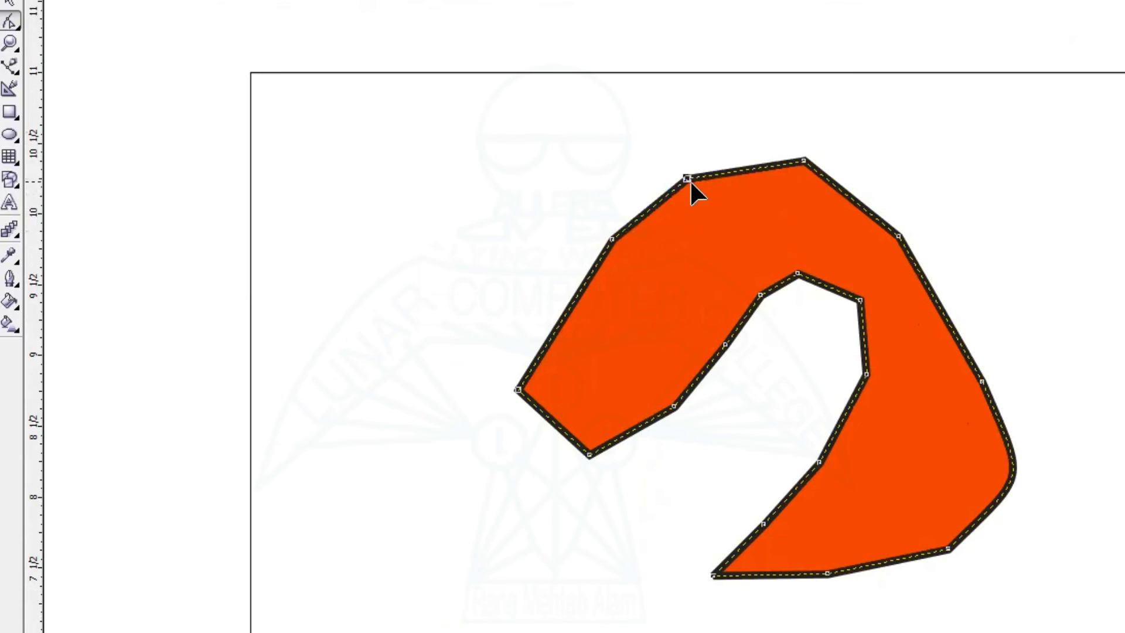
{"action": "left_click_drag", "start_coordinate": [662, 462], "coordinate": [819, 257]}
{"action": "left_click_drag", "start_coordinate": [725, 344], "coordinate": [678, 301]}
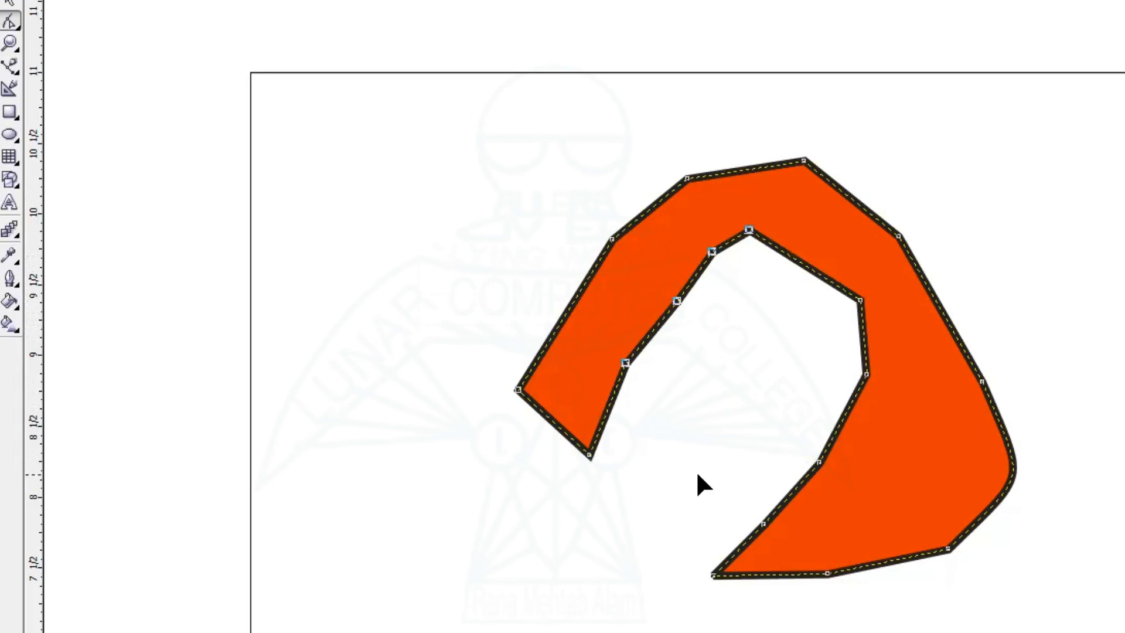
- Delete the three nodes on the hook shape's inner right edge between the inner upper-right corner and the lower tip
{"action": "left_click", "coordinate": [766, 421]}
{"action": "left_click_drag", "start_coordinate": [831, 494], "coordinate": [846, 509]}
{"action": "key", "text": "Delete"}
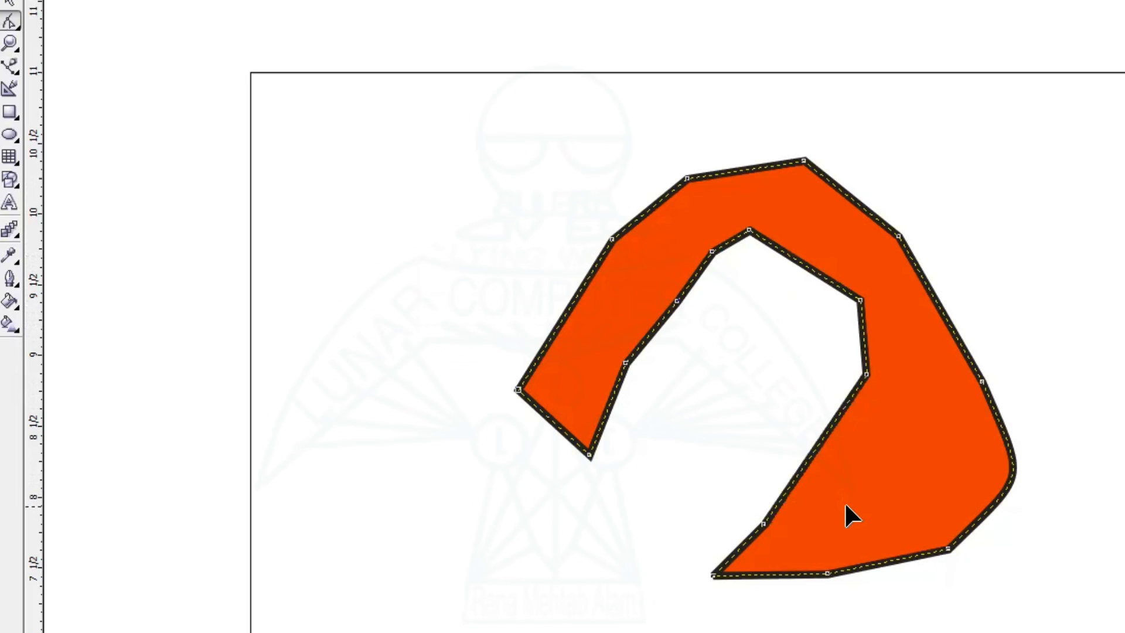
{"action": "left_click_drag", "start_coordinate": [786, 356], "coordinate": [895, 456]}
{"action": "key", "text": "Delete"}
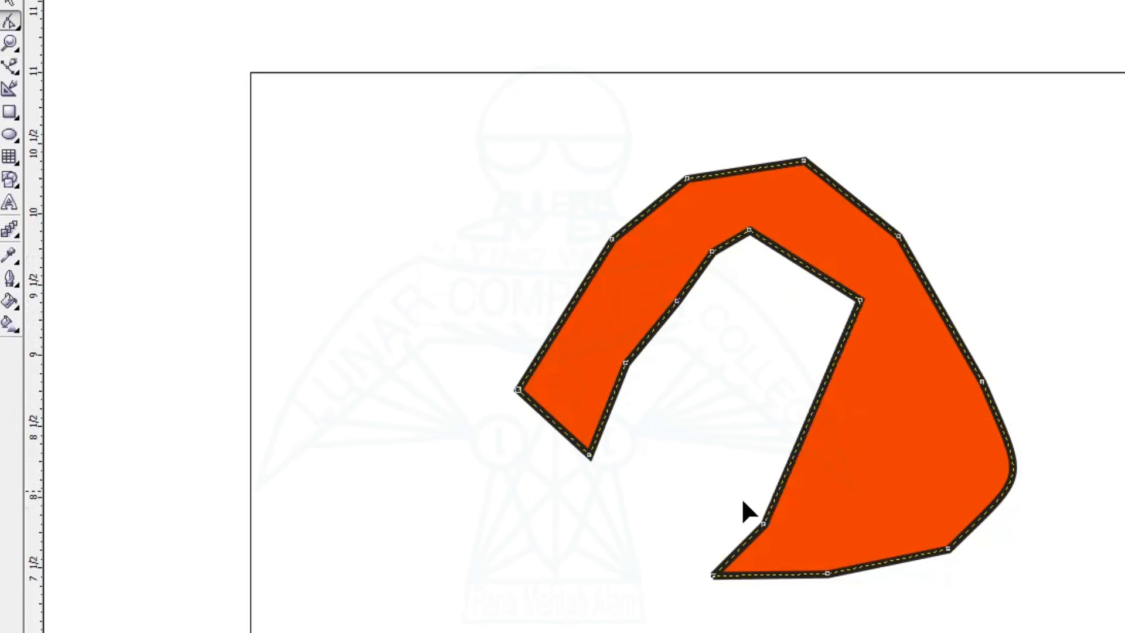
{"action": "left_click_drag", "start_coordinate": [757, 521], "coordinate": [789, 536]}
{"action": "key", "text": "Delete"}
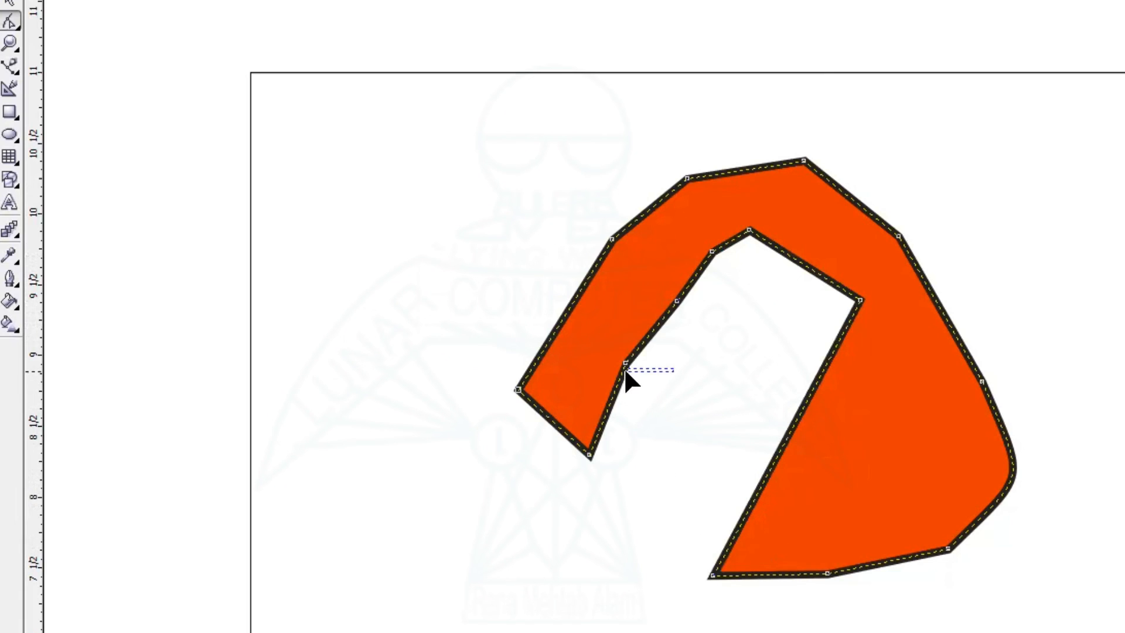
- Delete the three intermediate nodes on the inner left edge so it runs straight from the left arm's bottom corner to the inner peak
{"action": "left_click_drag", "start_coordinate": [625, 364], "coordinate": [602, 428]}
{"action": "left_click_drag", "start_coordinate": [660, 305], "coordinate": [765, 206]}
{"action": "key", "text": "Delete"}
{"action": "key", "text": "Delete"}
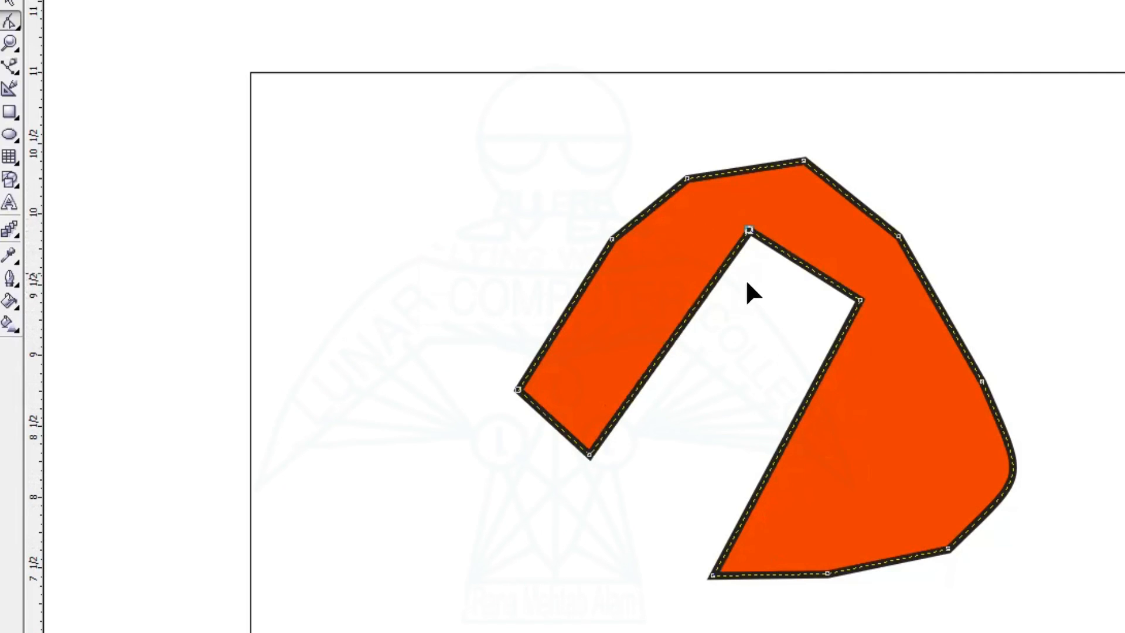
- Delete the two nodes on the shape's bottom edge and the node on its outer right edge, leaving one curved segment
{"action": "left_click_drag", "start_coordinate": [740, 608], "coordinate": [997, 525]}
{"action": "key", "text": "Delete"}
{"action": "left_click_drag", "start_coordinate": [971, 398], "coordinate": [971, 403]}
{"action": "key", "text": "Delete"}
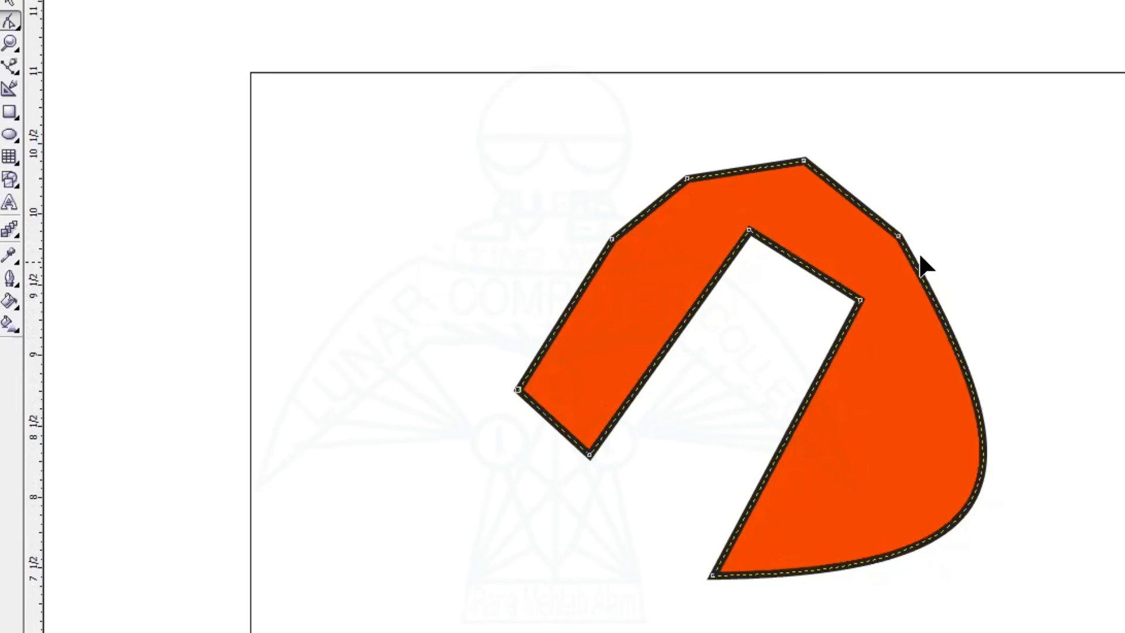
- Shorten the control handles at both ends of the outer right curve, pulling the curve inward toward the inner edge
{"action": "left_click", "coordinate": [897, 237]}
{"action": "left_click_drag", "start_coordinate": [1037, 571], "coordinate": [783, 581]}
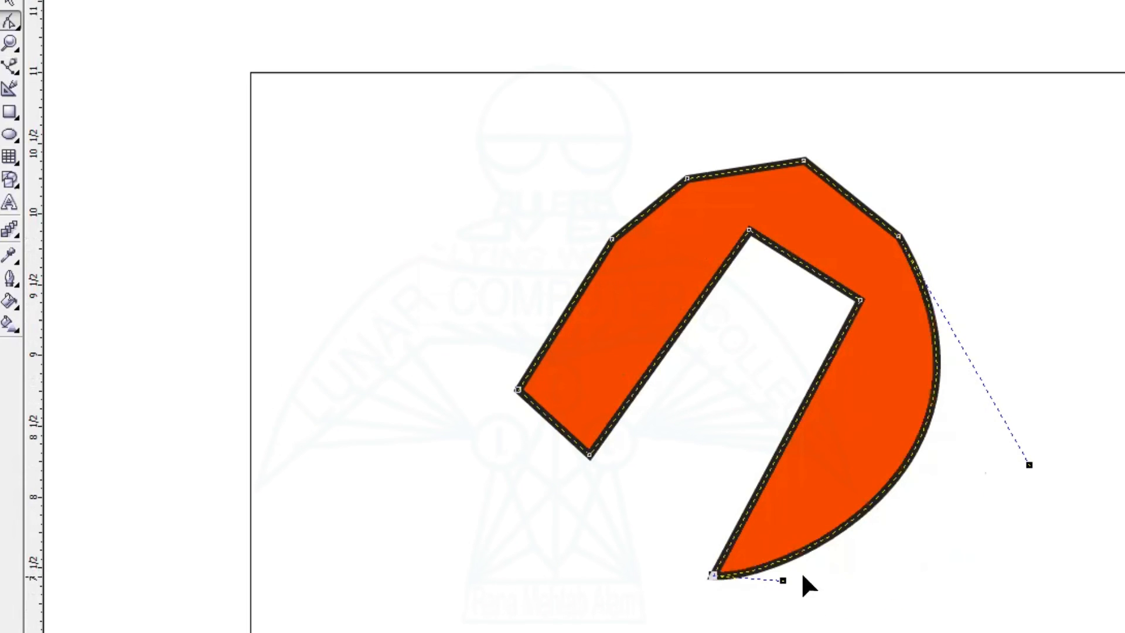
{"action": "left_click", "coordinate": [1026, 461]}
{"action": "left_click", "coordinate": [899, 236]}
{"action": "left_click_drag", "start_coordinate": [1030, 464], "coordinate": [958, 307]}
- Delete the two nodes on the outer upper-left edge between the left corner and the top corner
{"action": "left_click", "coordinate": [612, 237]}
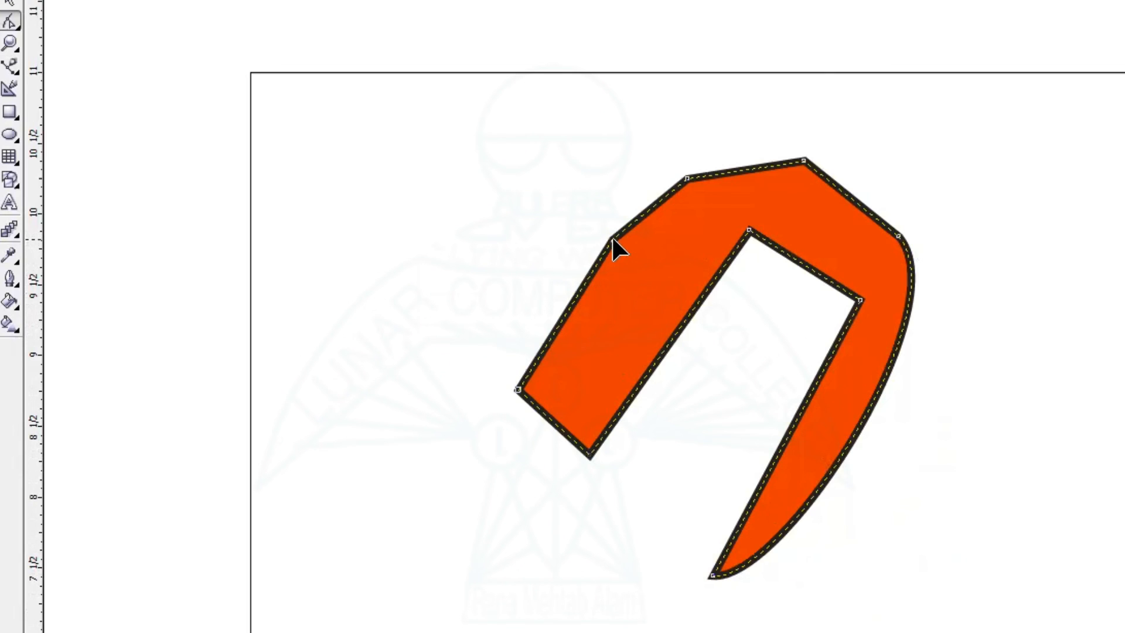
{"action": "double_click", "coordinate": [612, 239]}
{"action": "double_click", "coordinate": [687, 179]}
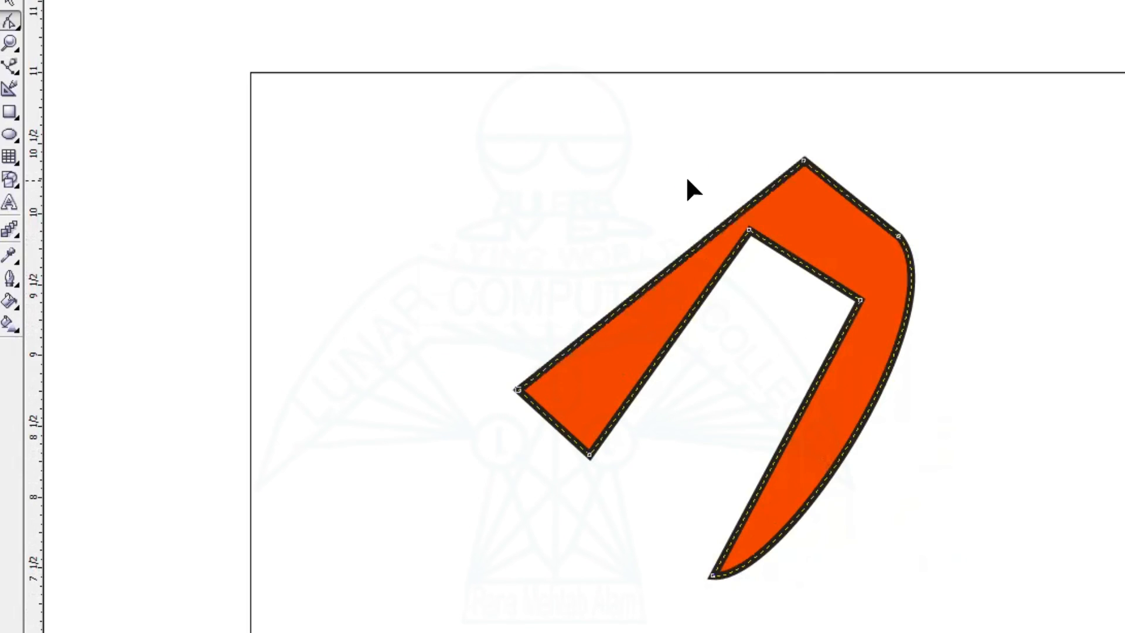